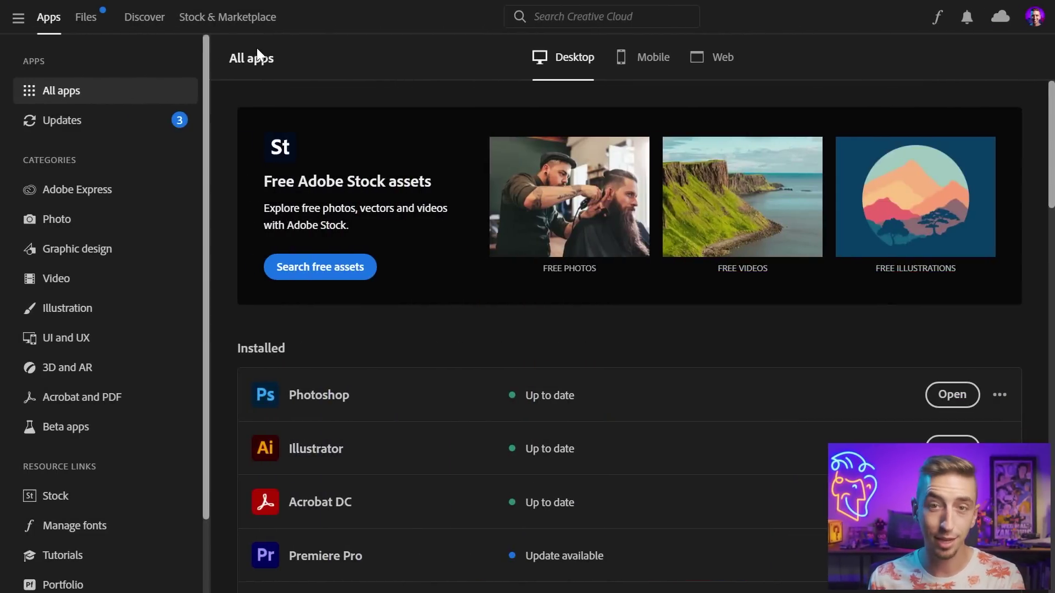
Scroll through the Beta apps list in Creative Cloud to review the installed betas
left_click(102, 433)
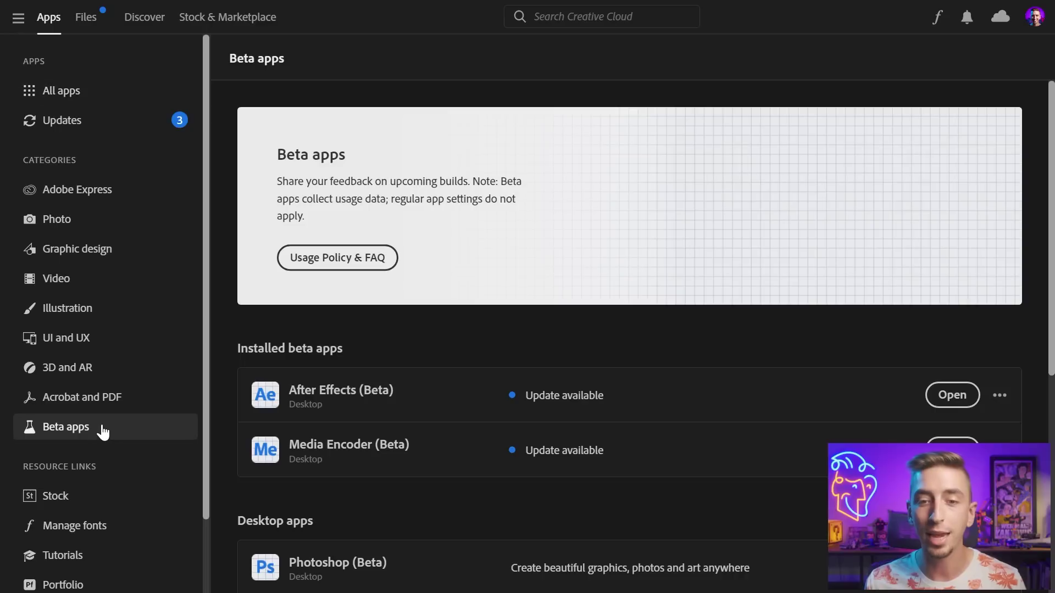
scroll(488, 455, "down", 3)
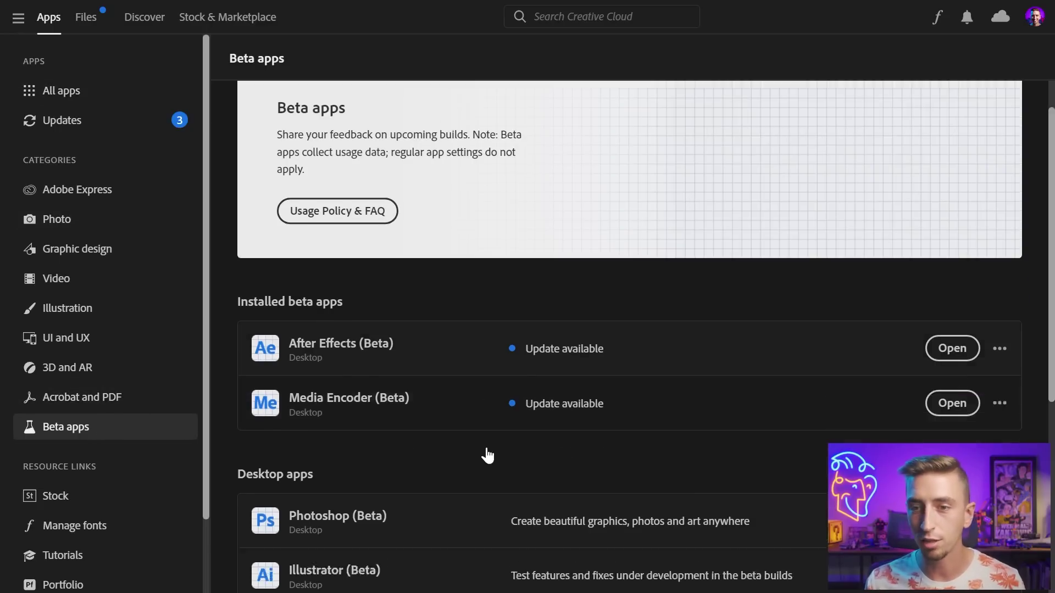
scroll(445, 367, "down", 3)
scroll(449, 364, "up", 6)
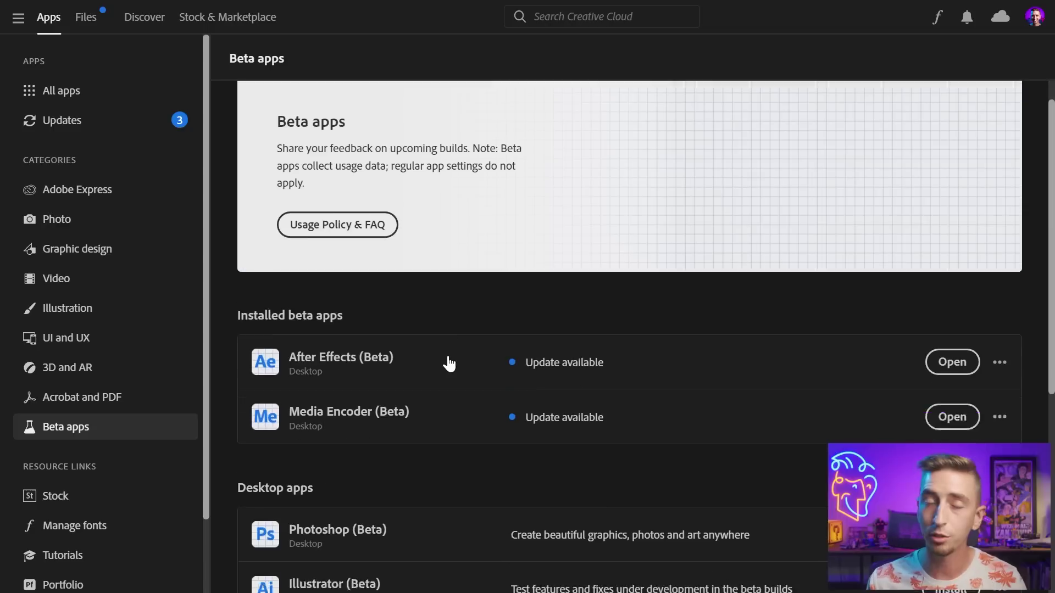
scroll(449, 364, "down", 3)
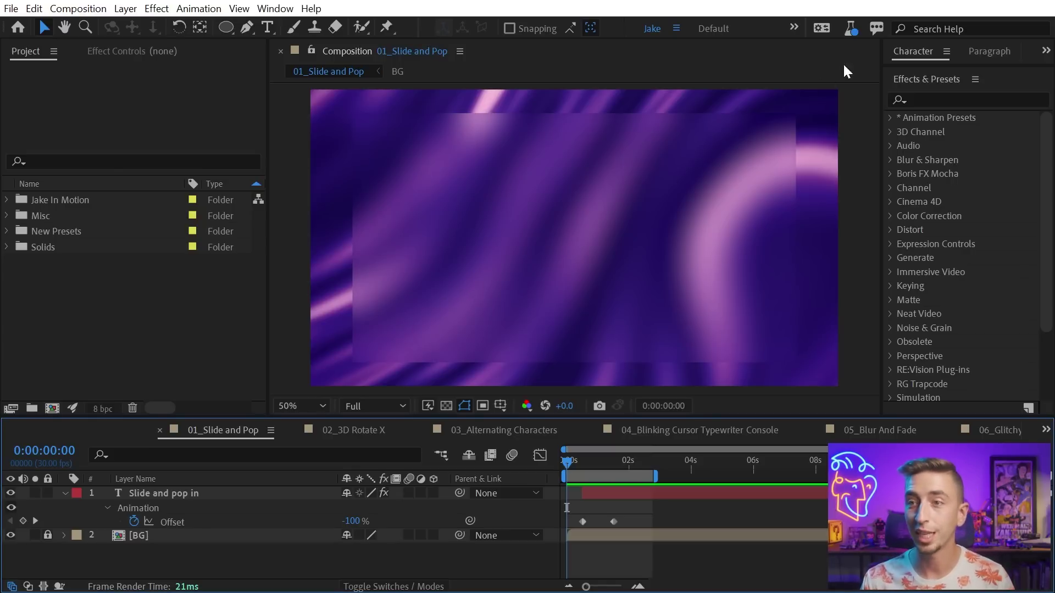
left_click(850, 32)
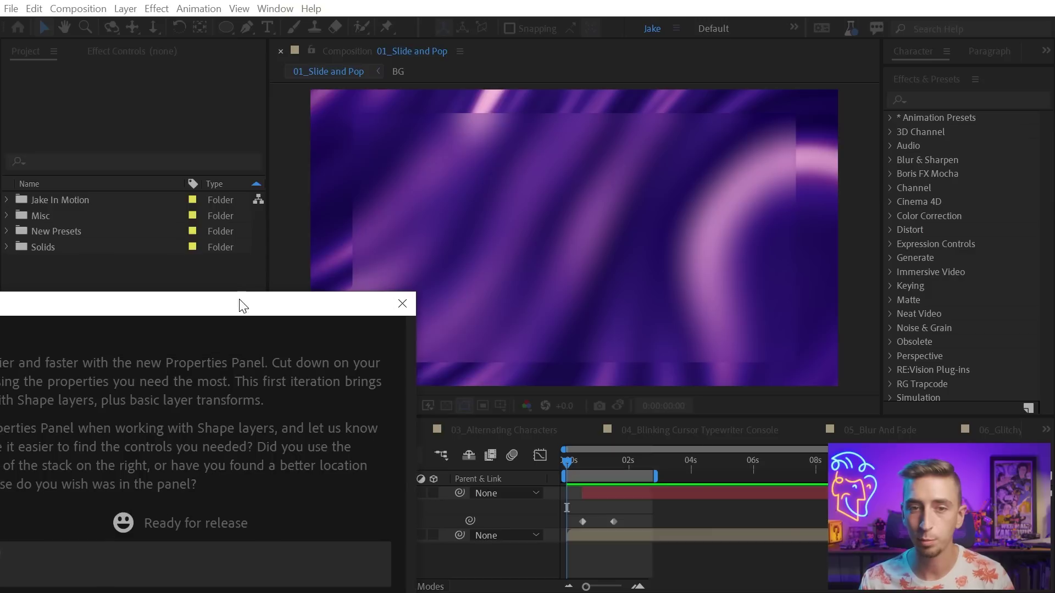
left_click_drag(238, 301, 720, 72)
left_click(137, 227)
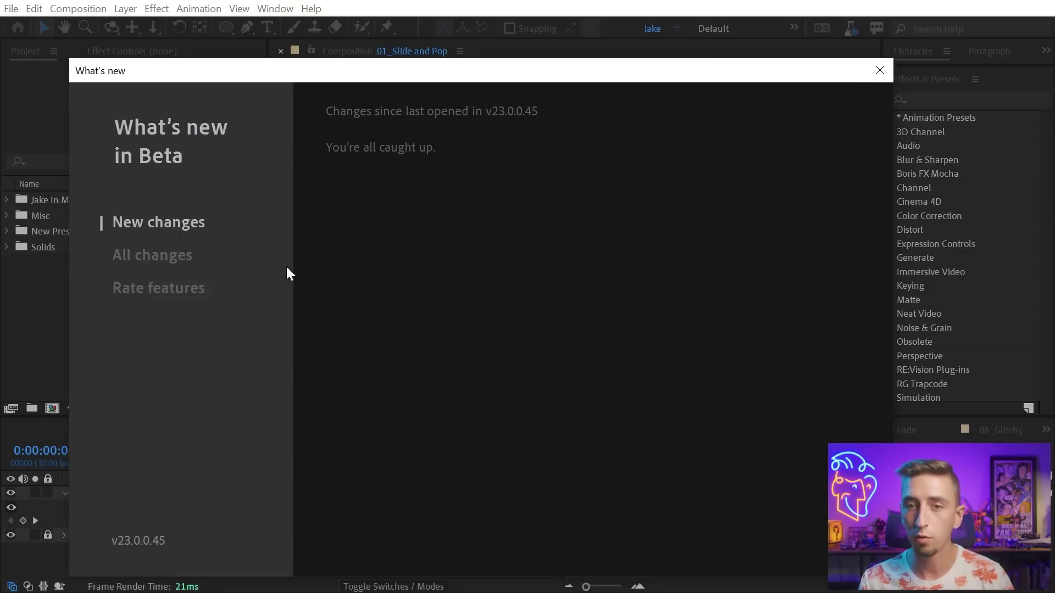
left_click(183, 255)
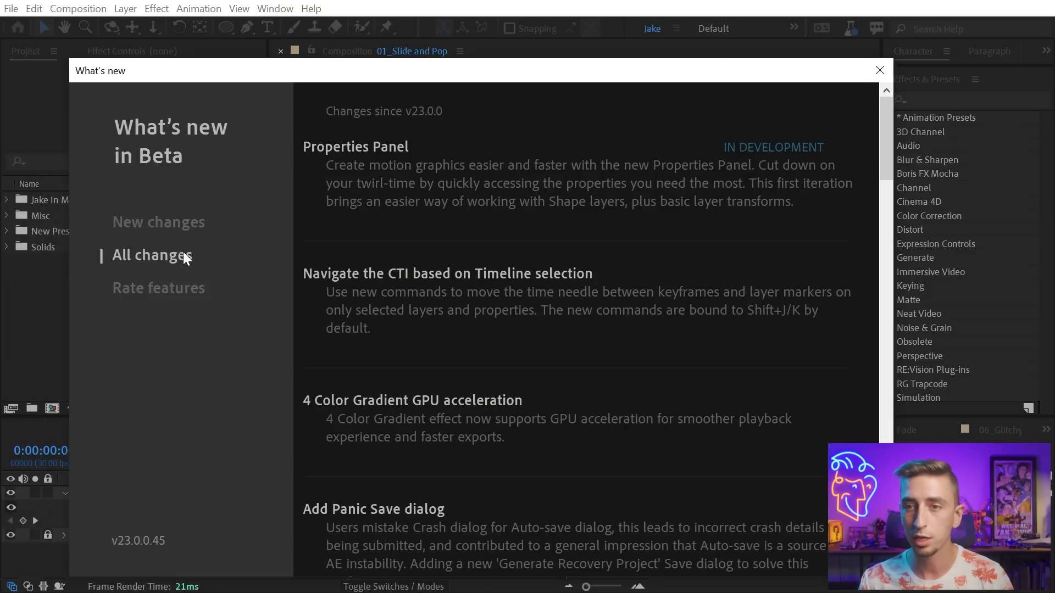
left_click(880, 70)
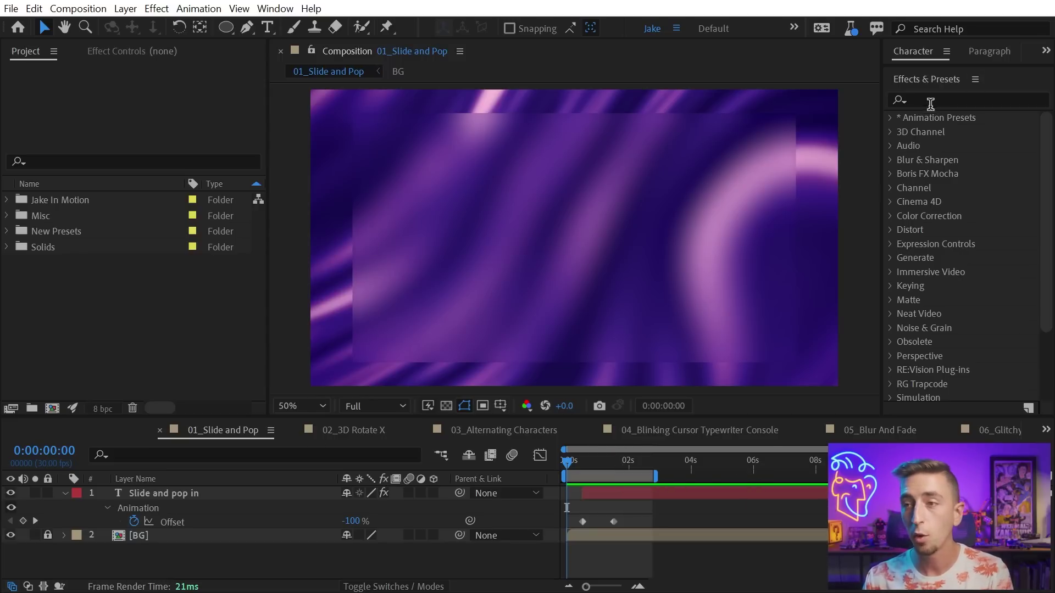
Expand Animation Presets > Presets > Text, then browse the presets folder in Adobe Bridge
left_click(890, 118)
left_click(904, 132)
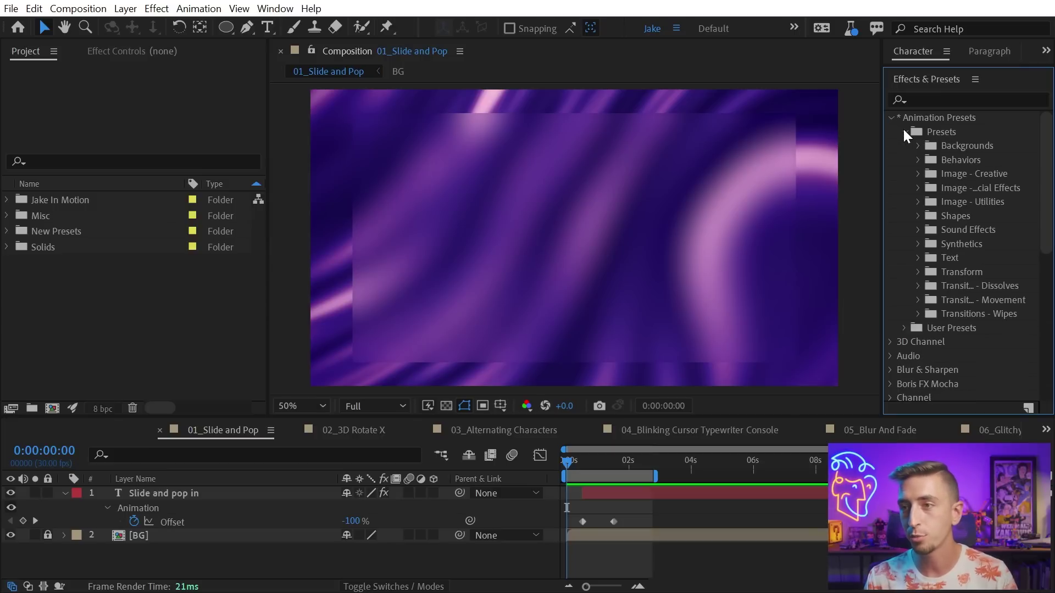
left_click(917, 258)
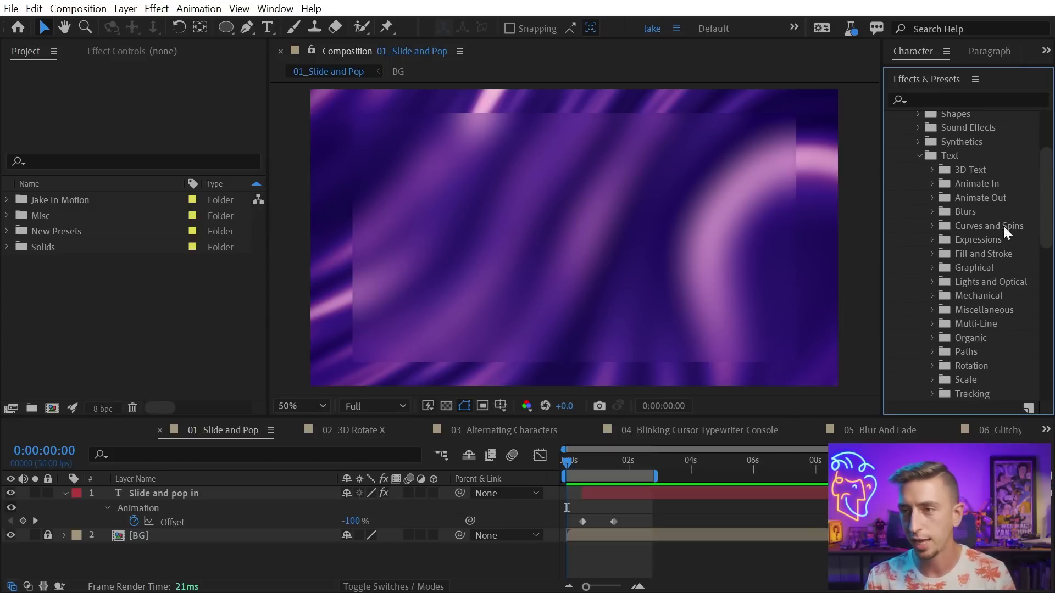
scroll(968, 214, "down", 2)
scroll(967, 210, "up", 8)
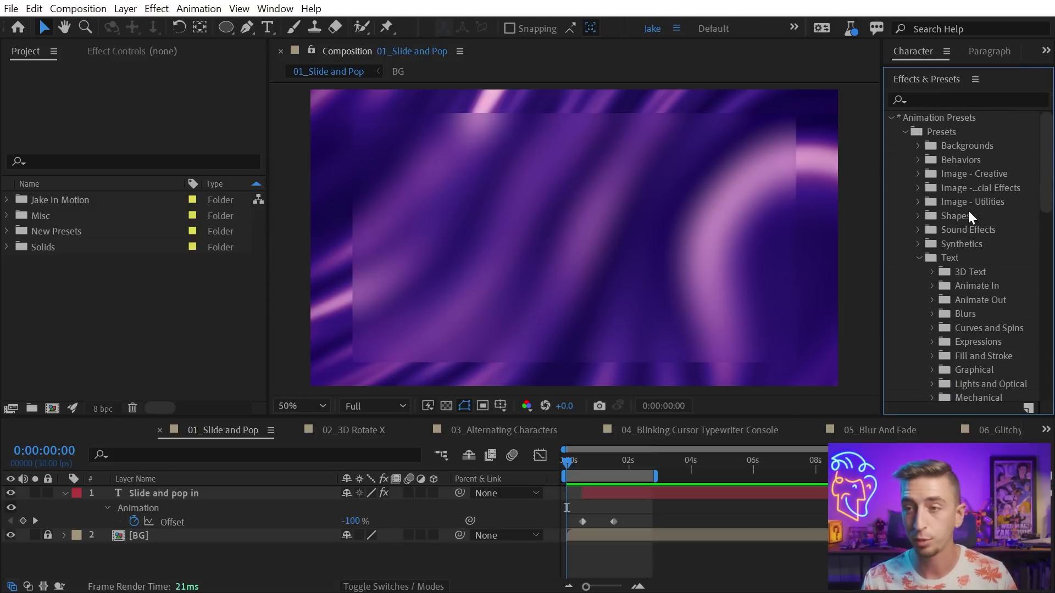
left_click(971, 79)
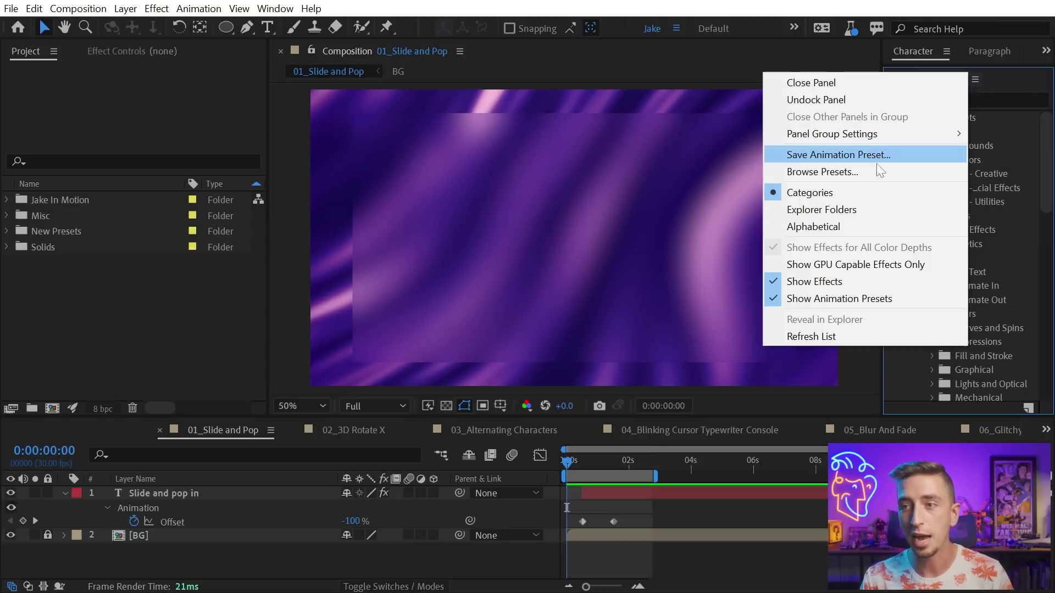
left_click(839, 171)
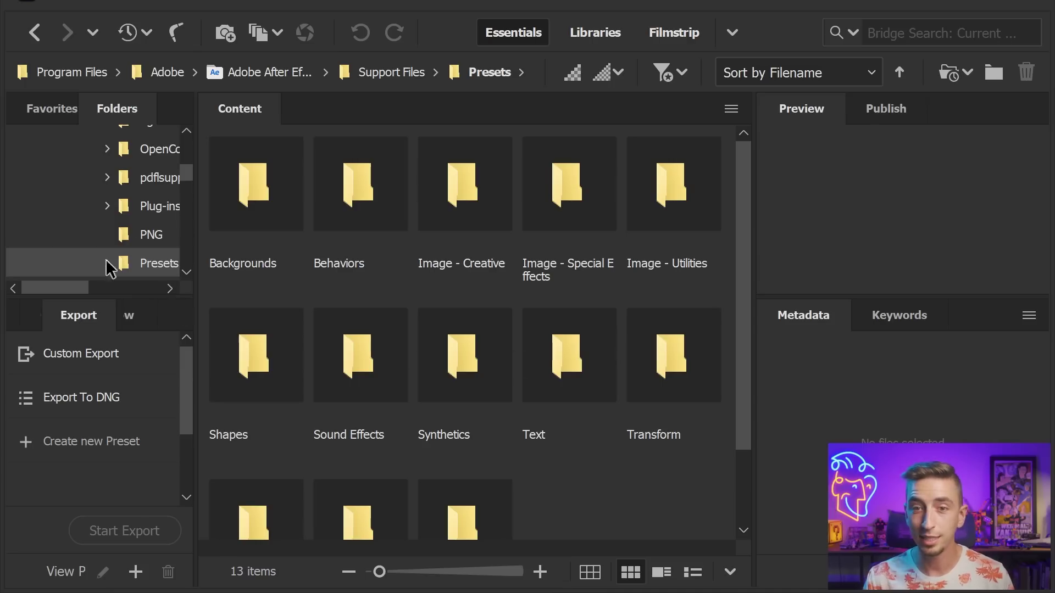
In Bridge, open the Text > Animate In presets folder with smaller thumbnails
left_click_drag(62, 289, 87, 289)
left_click(51, 264)
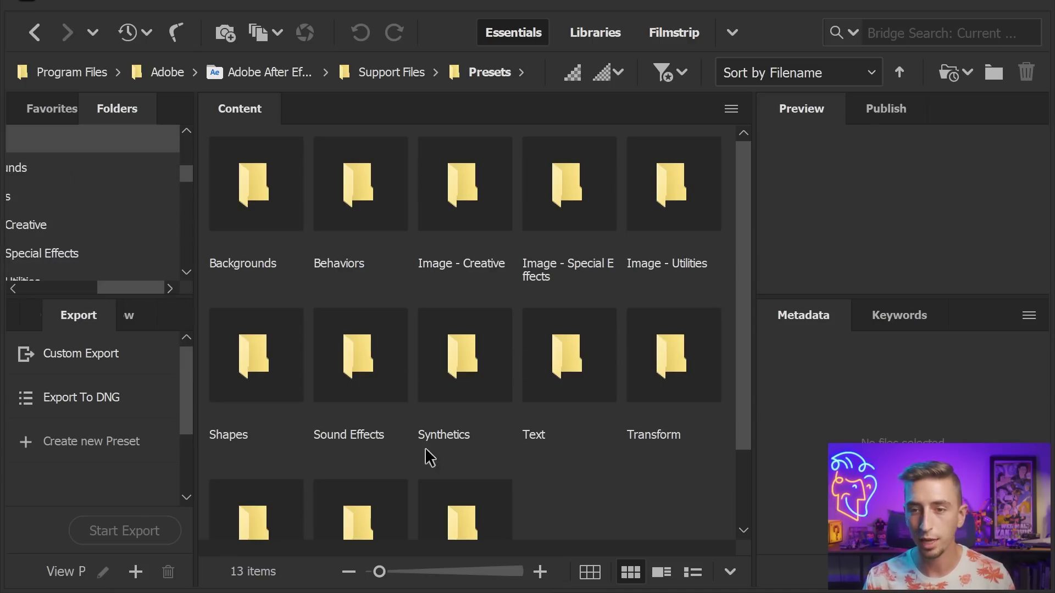
double_click(573, 387)
left_click(350, 572)
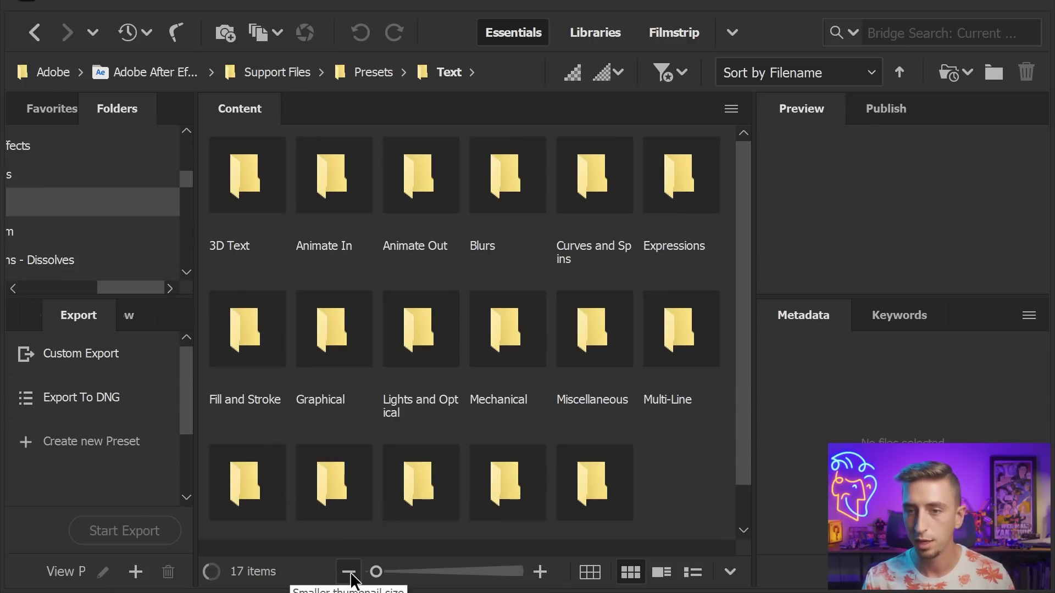
double_click(321, 186)
scroll(456, 204, "down", 2)
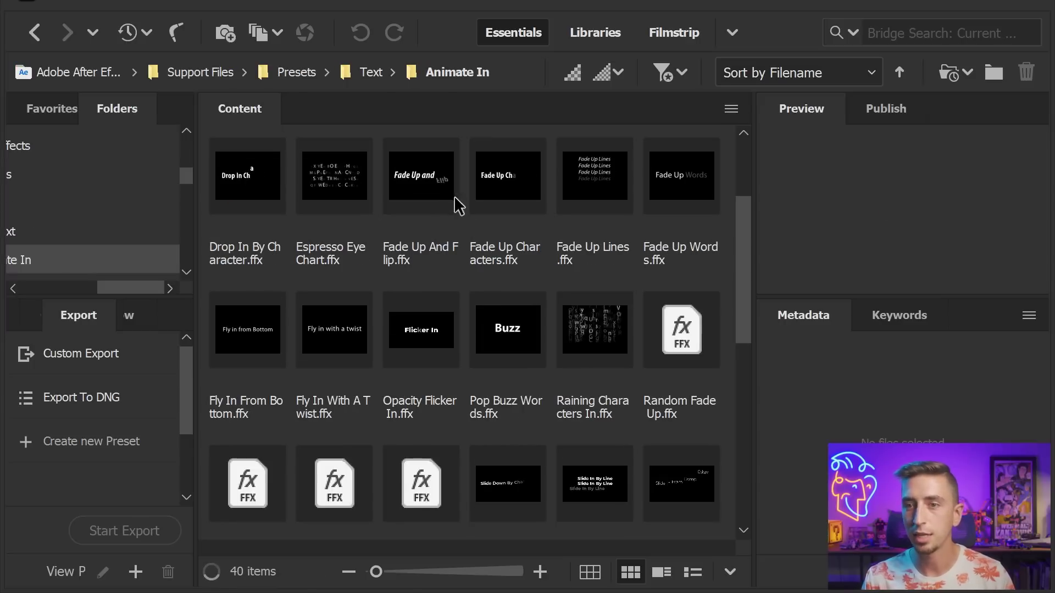
Preview the Fade Up And Flip and Raining Characters In presets, then close Bridge
left_click(428, 181)
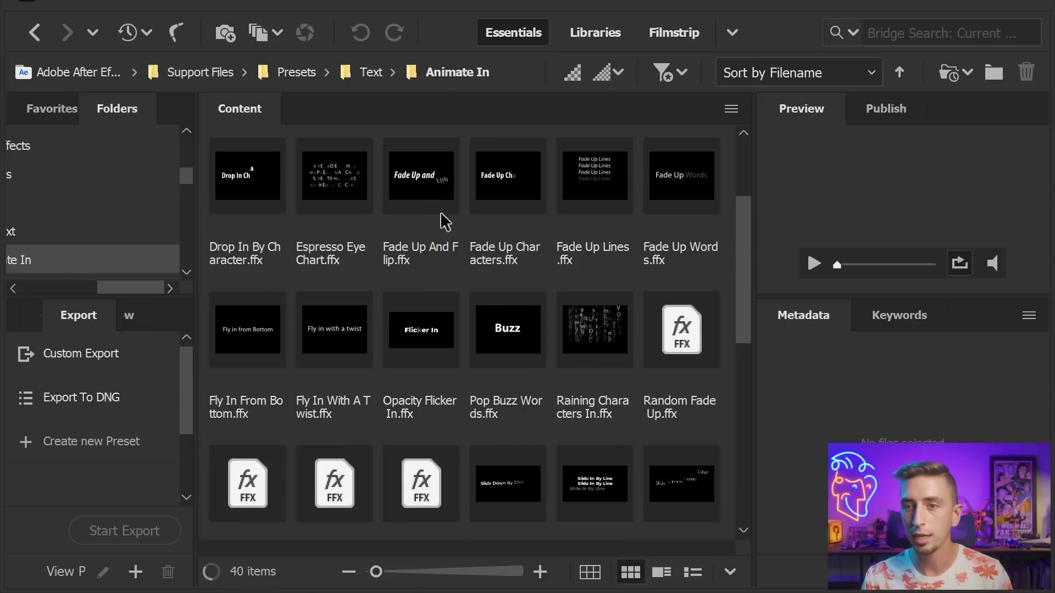
left_click(605, 349)
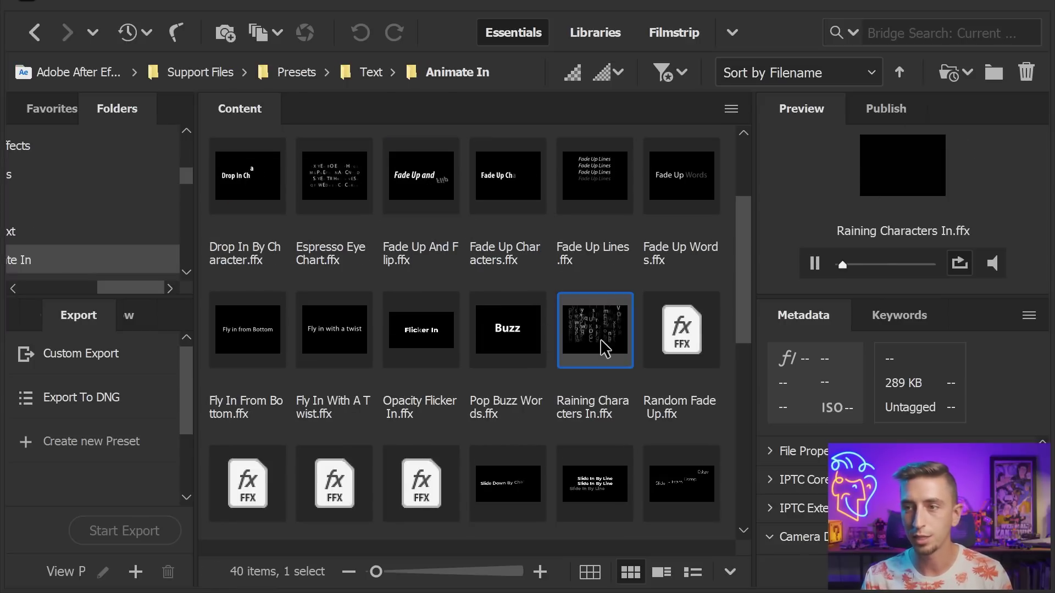
left_click(1023, 2)
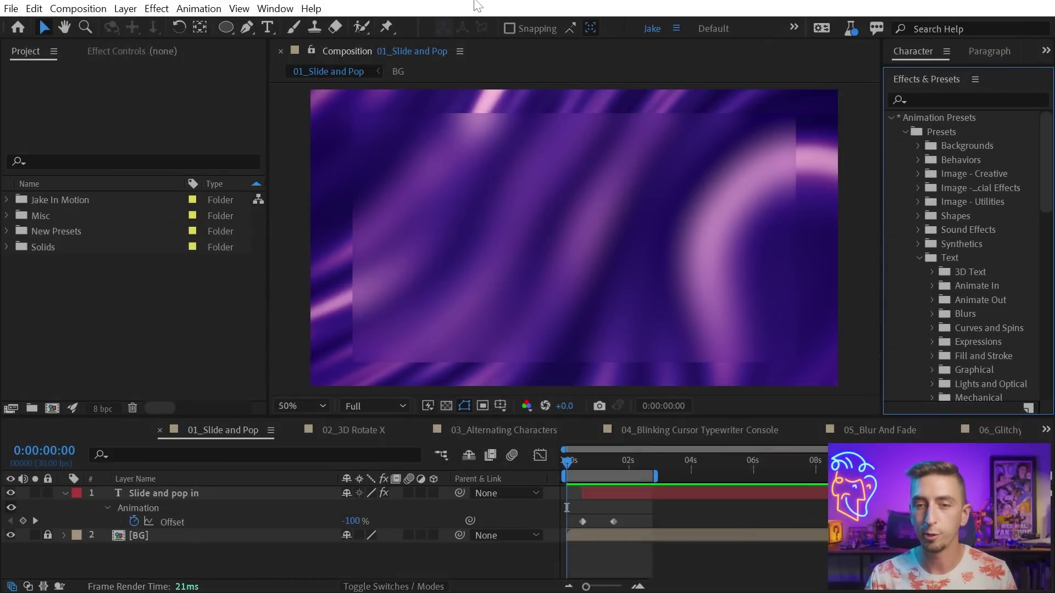
Filter presets with 'slide an' to show Slide and Pop In/Out, then replay the title
left_click_drag(579, 463, 546, 473)
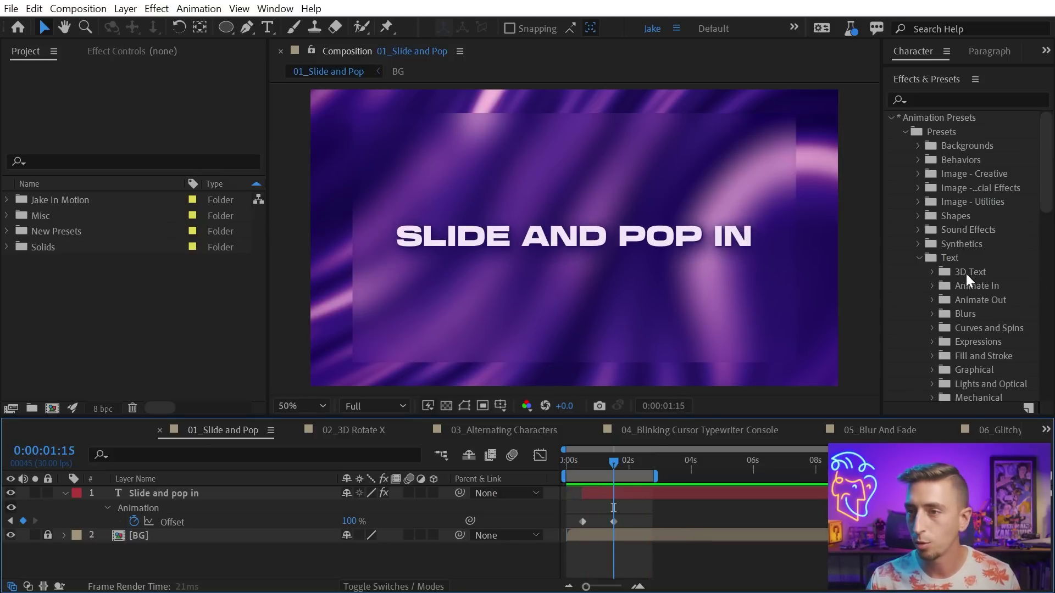
left_click(949, 101)
type("slide an")
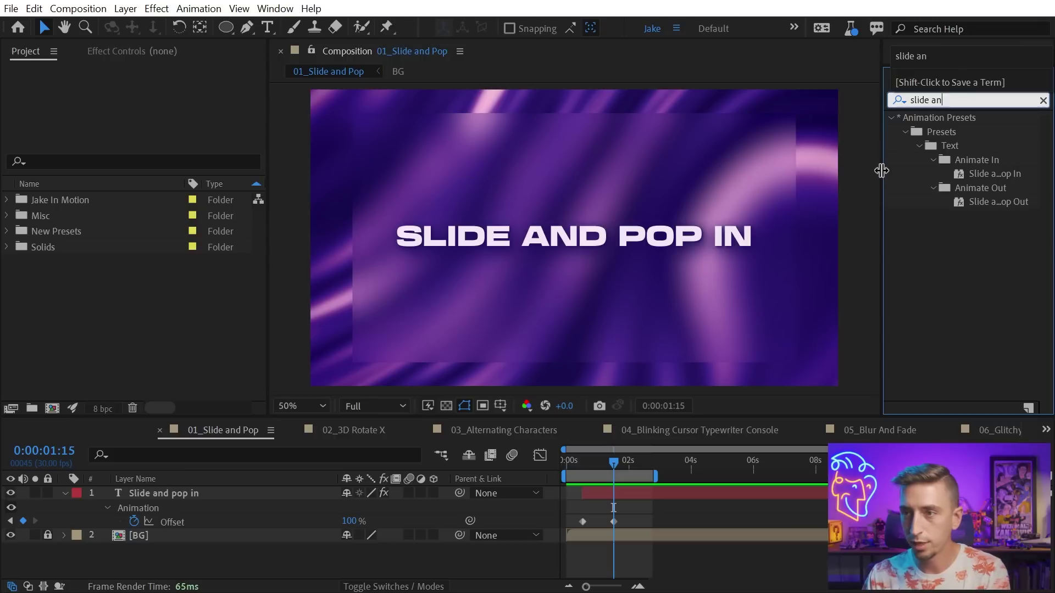
left_click_drag(881, 171, 830, 171)
left_click_drag(589, 462, 566, 463)
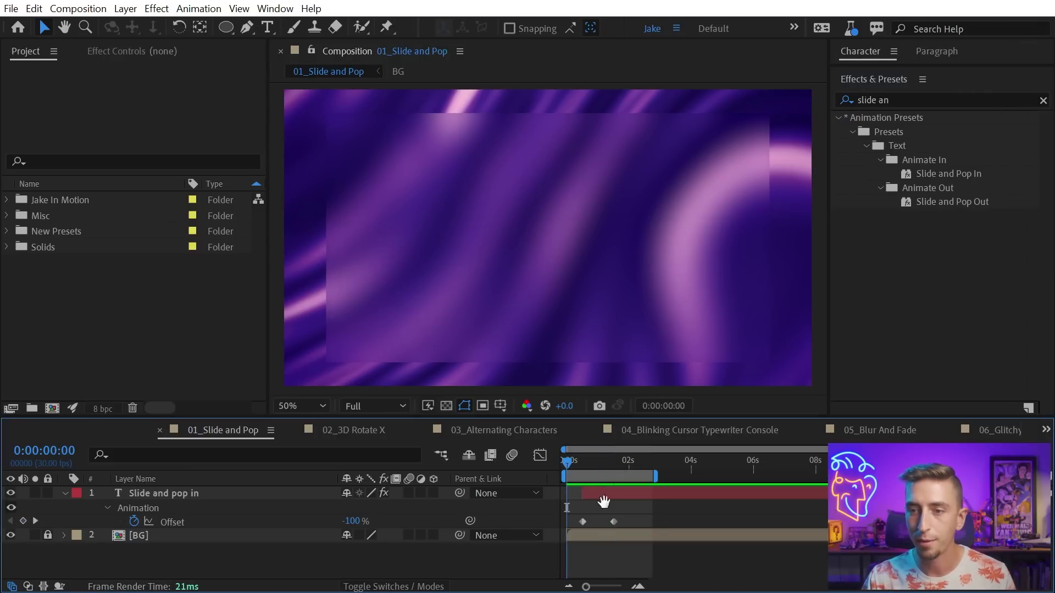
left_click(655, 494)
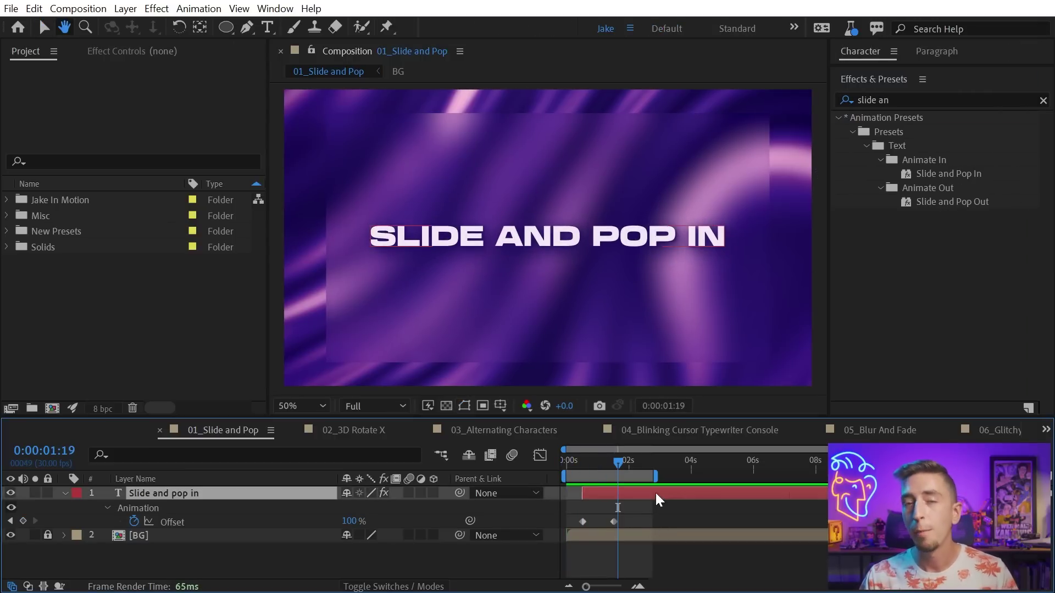
Switch the Slide and Pop In title to animate by Character and preview it
left_click(147, 50)
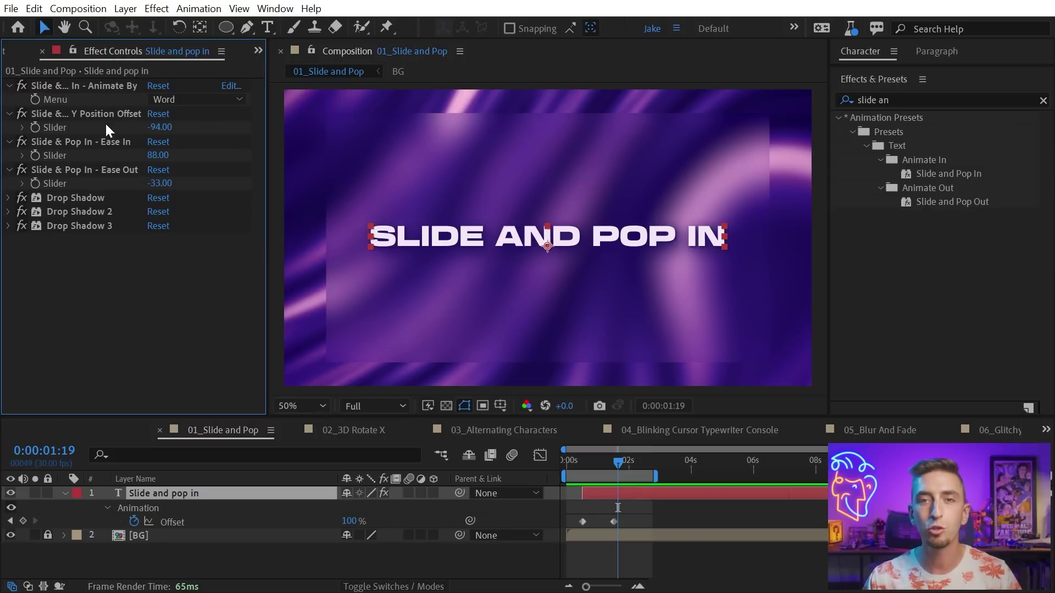
mouse_move(607, 461)
left_mouse_down()
mouse_move(584, 463)
mouse_move(605, 470)
mouse_move(594, 466)
left_mouse_up()
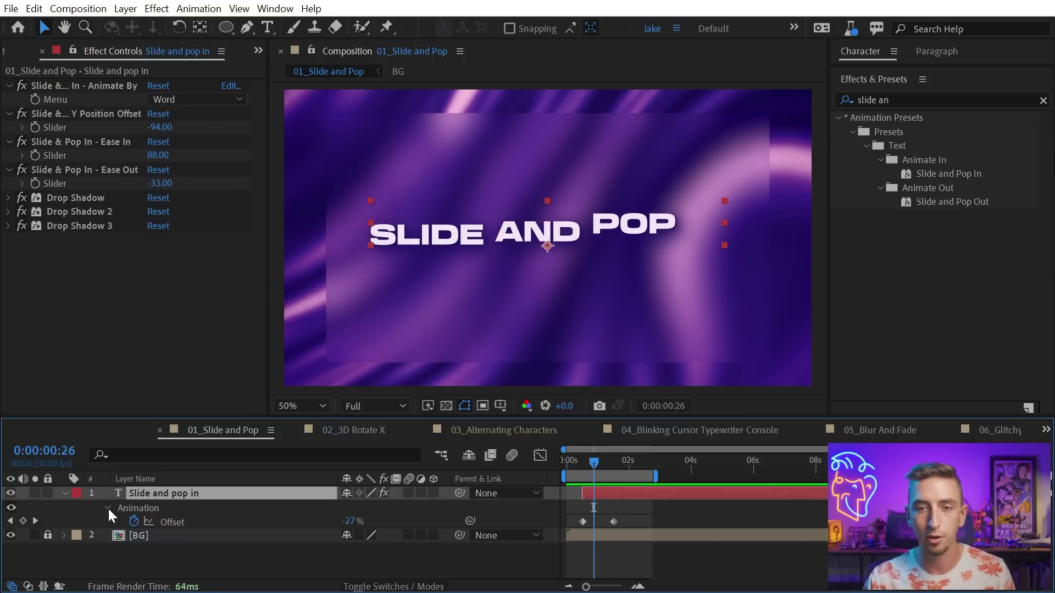
left_click_drag(269, 110, 364, 110)
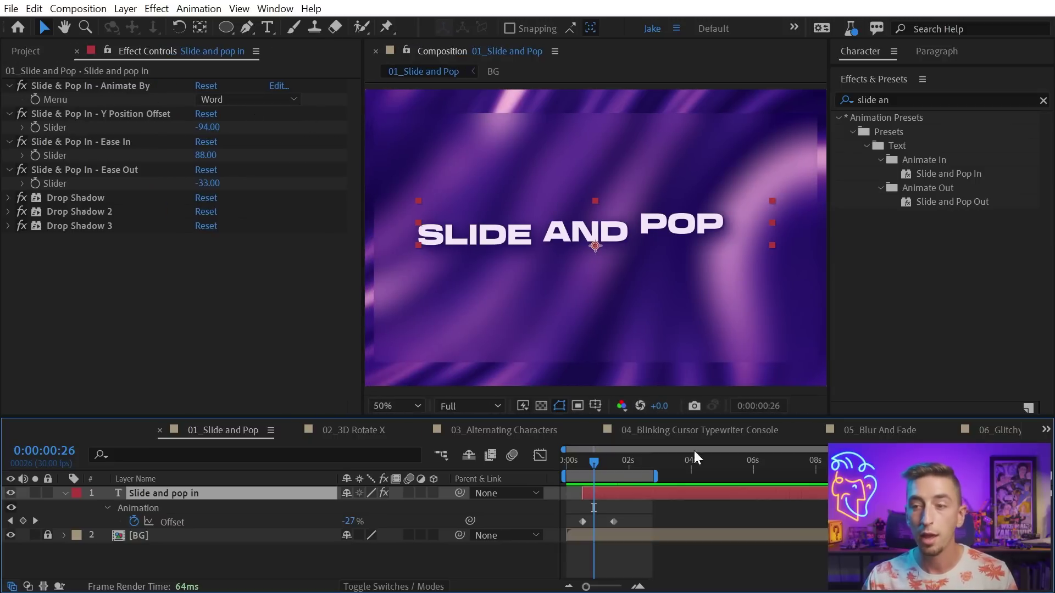
left_click(247, 99)
left_click(247, 113)
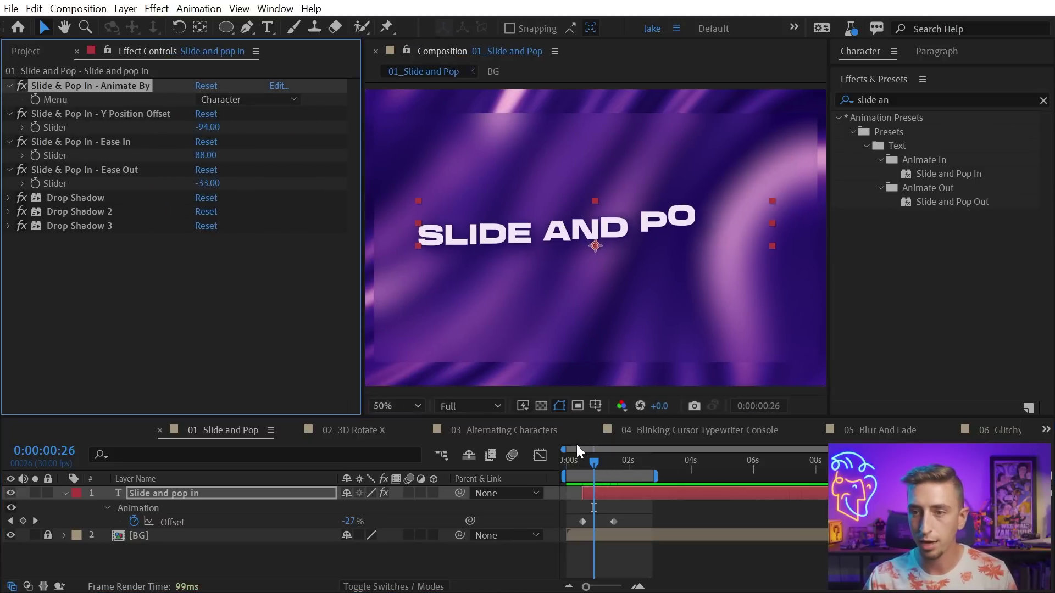
left_click(565, 463)
key("space")
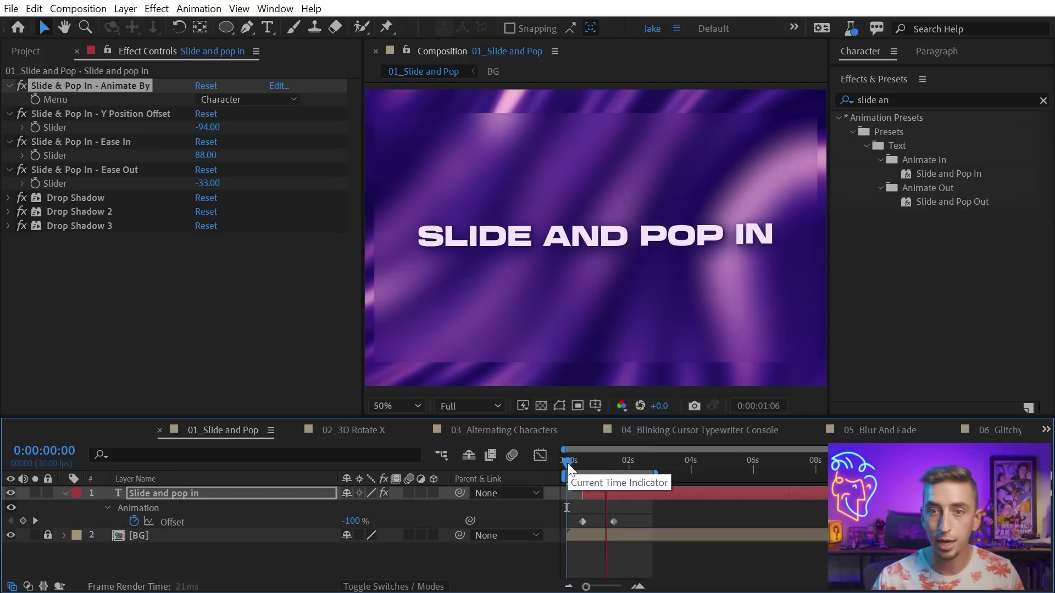
Set the title's Y Position Offset to 214 and replay it from the start
left_click_drag(208, 127, 271, 127)
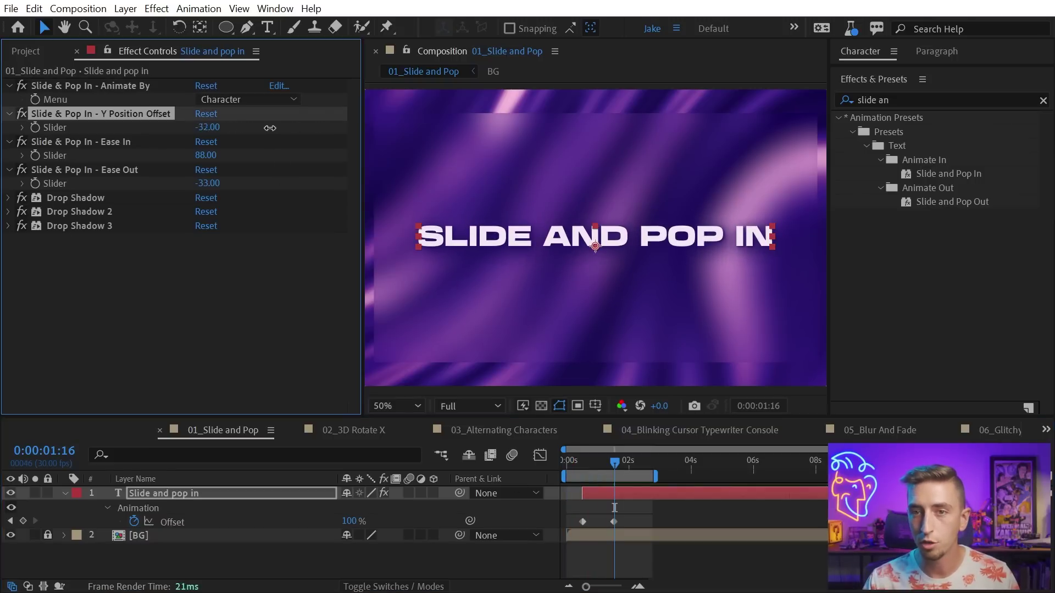
left_click(589, 460)
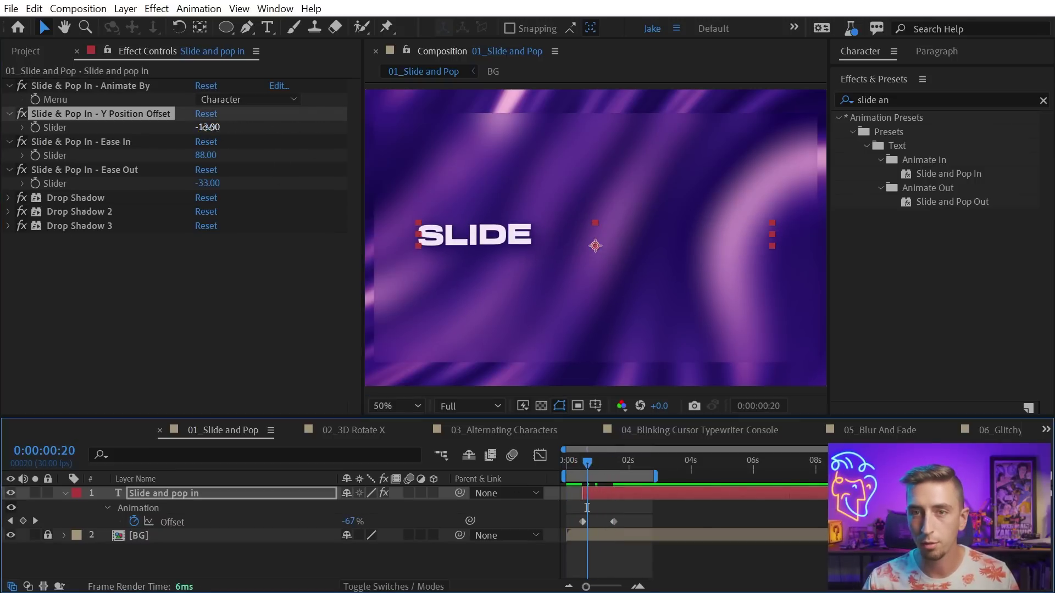
left_click_drag(208, 127, 332, 127)
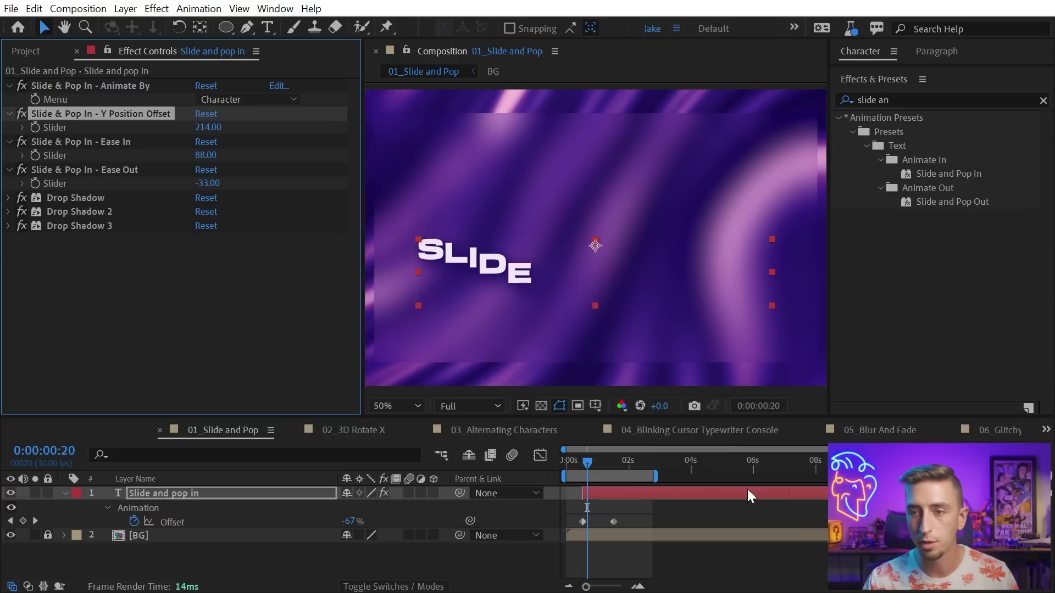
left_click(575, 466)
key("space")
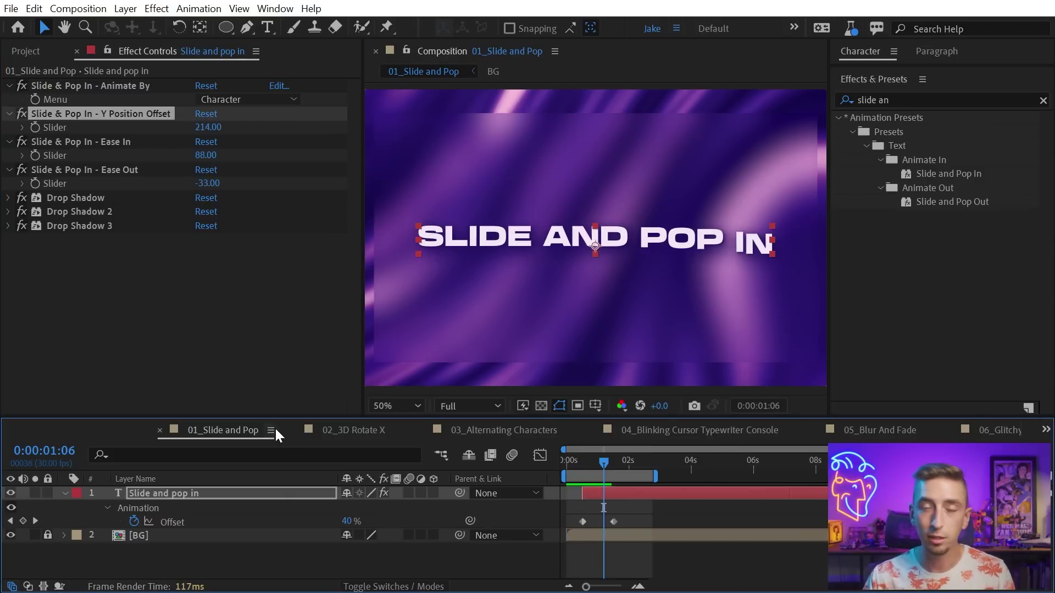
Open the 02_3D Rotate X composition and preview its 3D Rotate In title
left_click(328, 433)
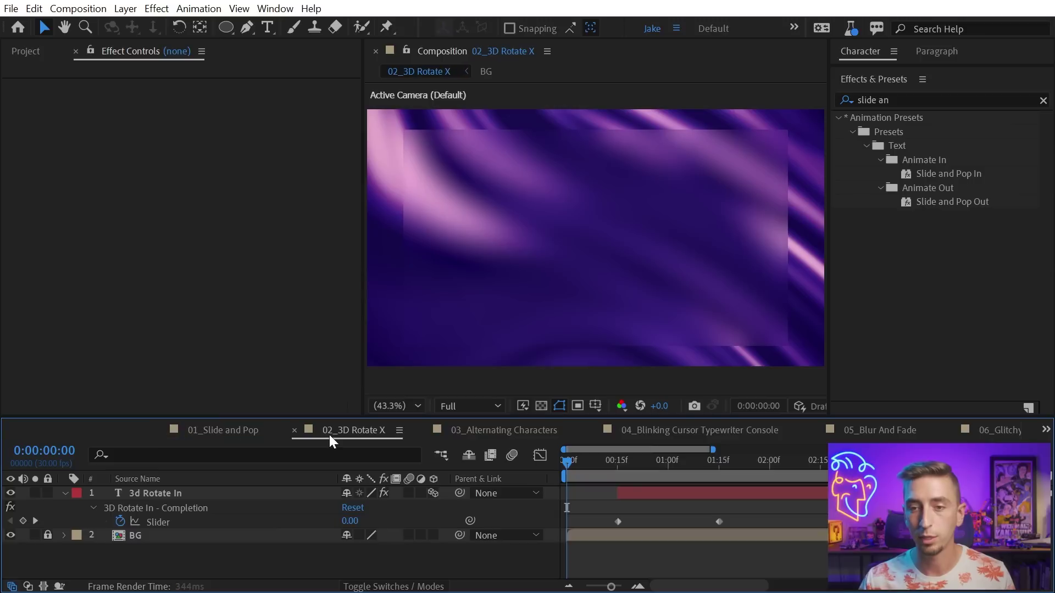
key("space")
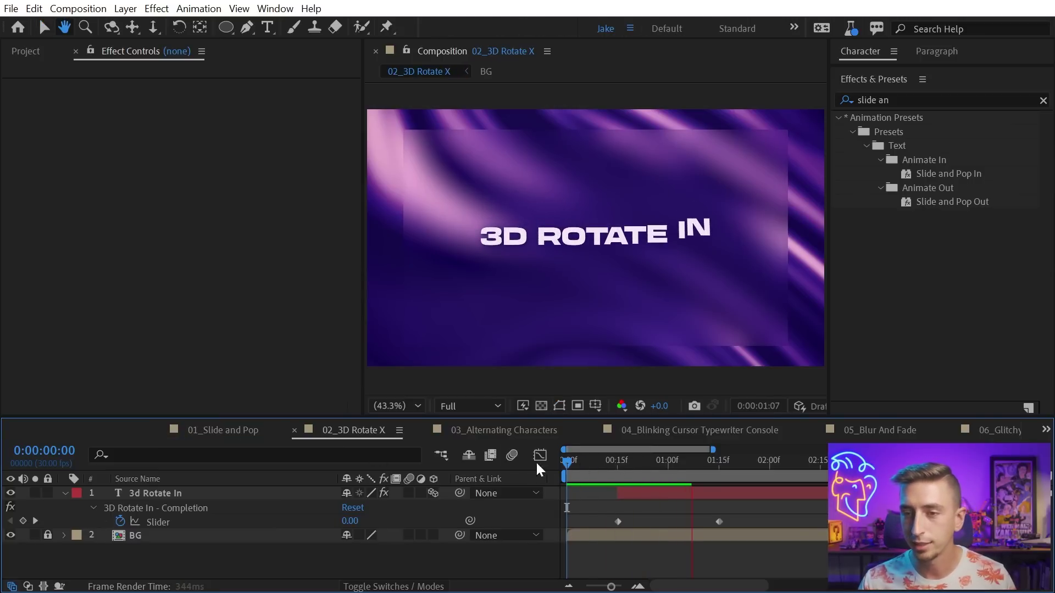
key("space")
key("space")
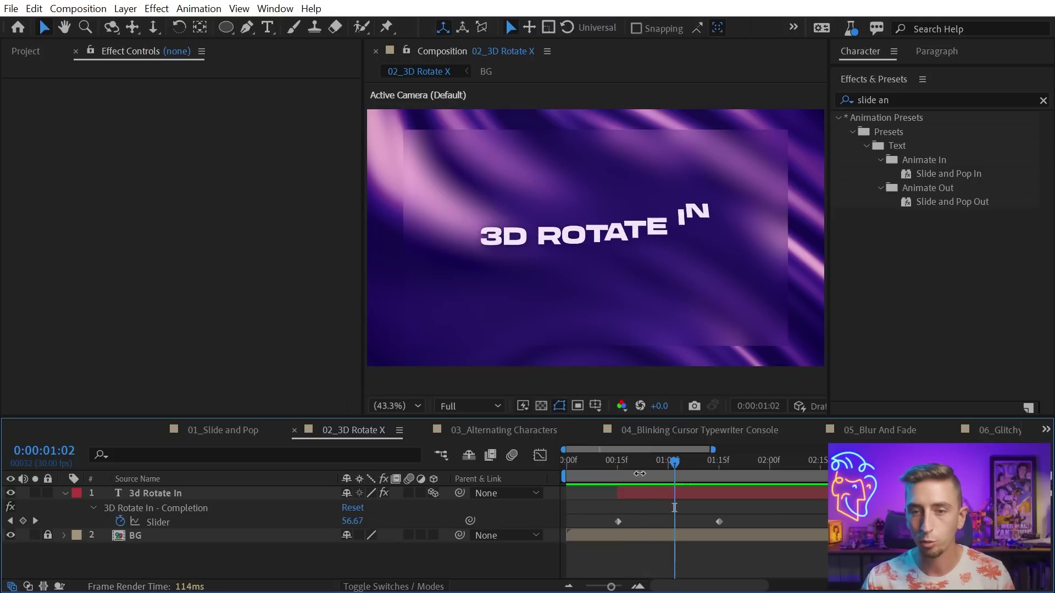
Enable Alternate Characters on the 3d Rotate In layer and preview the rotation
left_click(139, 496)
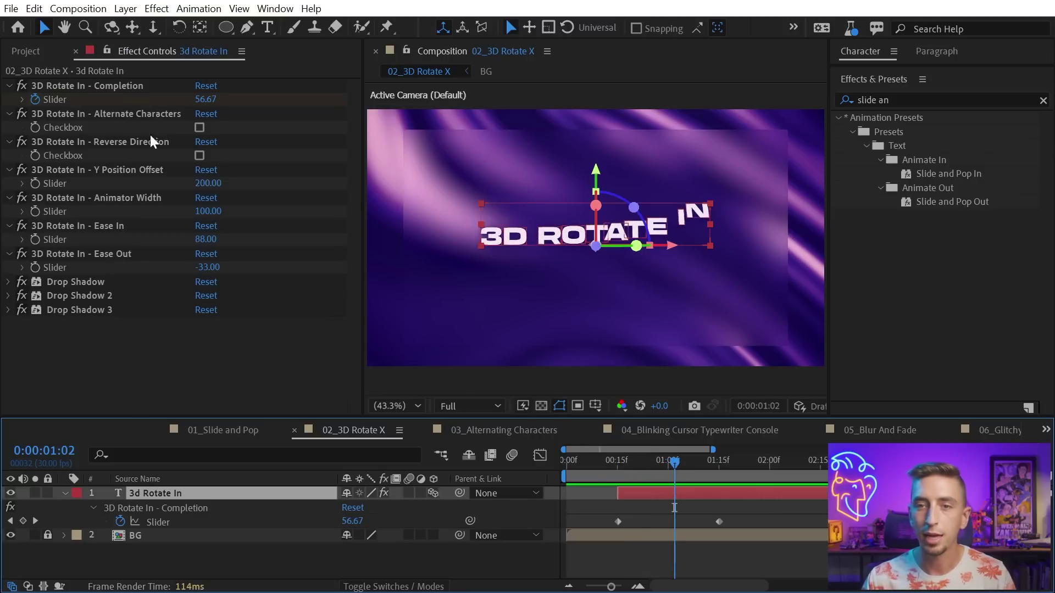
left_click(199, 128)
left_click(621, 465)
mouse_move(621, 467)
left_mouse_down()
mouse_move(683, 469)
mouse_move(601, 469)
left_mouse_up()
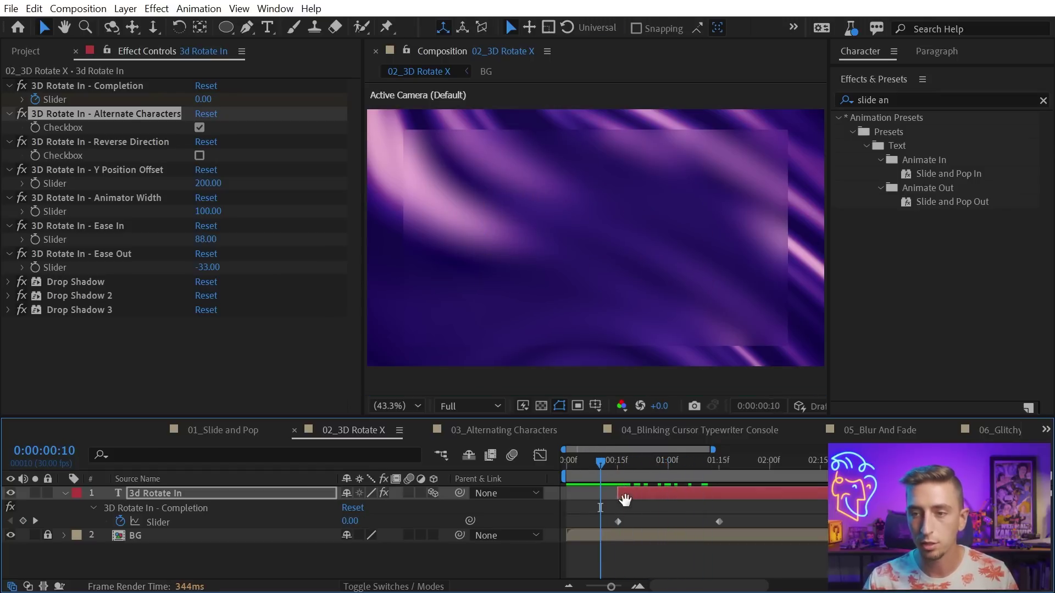
key("space")
key("space")
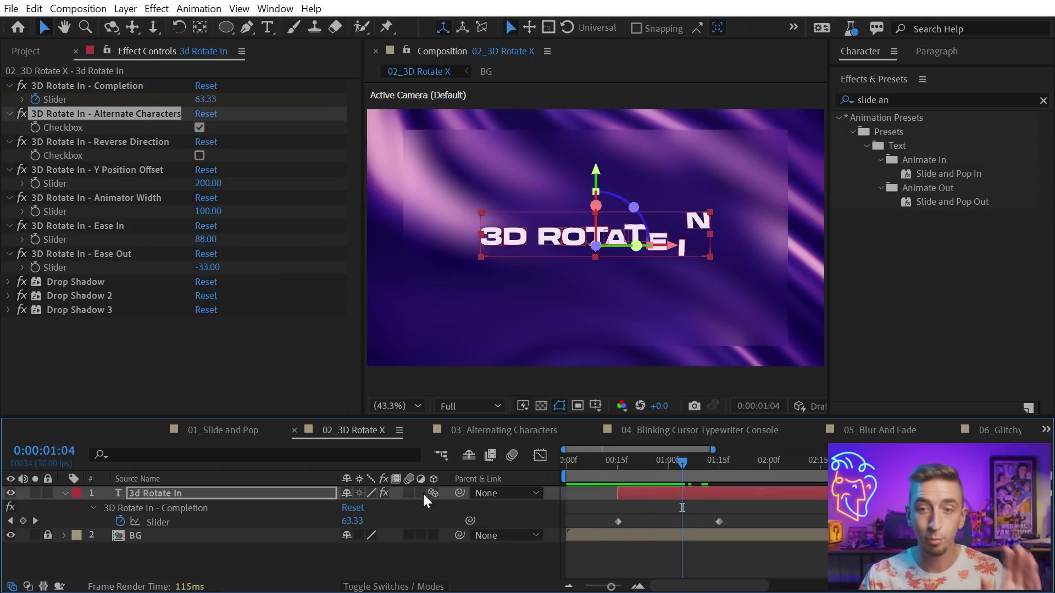
Open the 03_Alternating Characters composition and preview its title animation
left_click(503, 431)
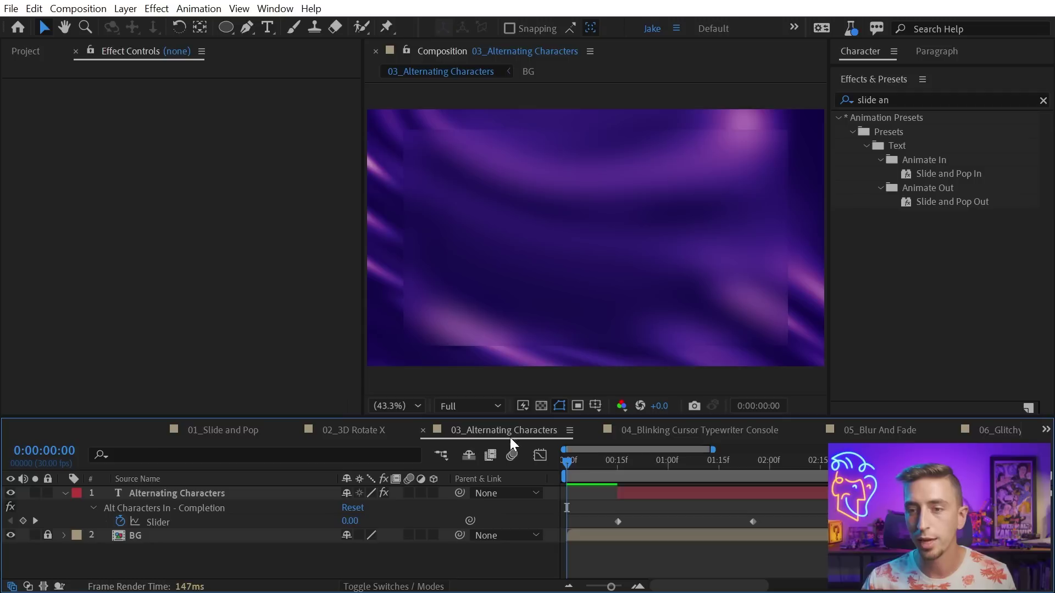
key("space")
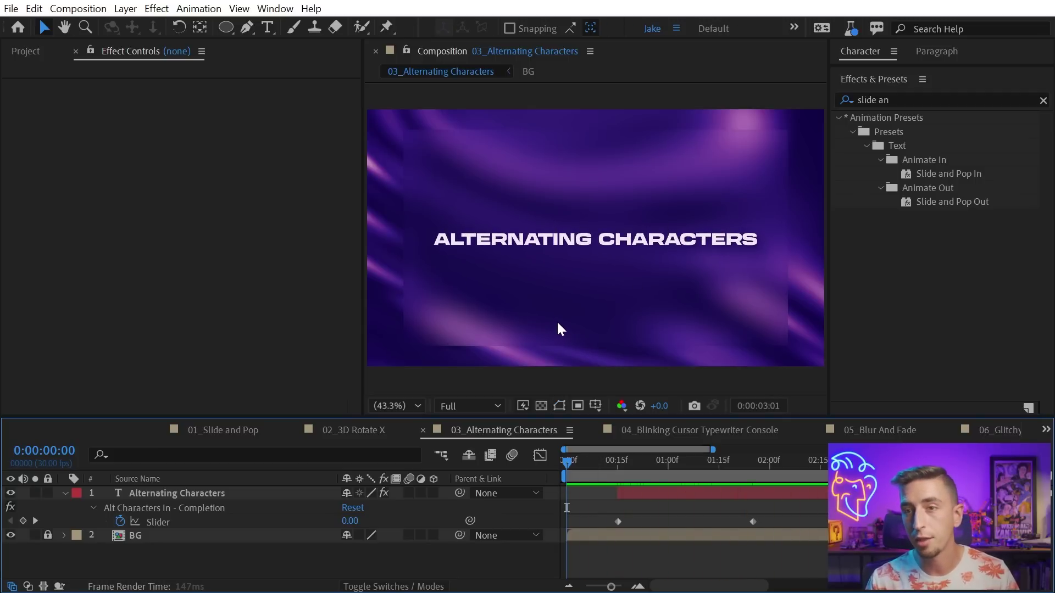
key("space")
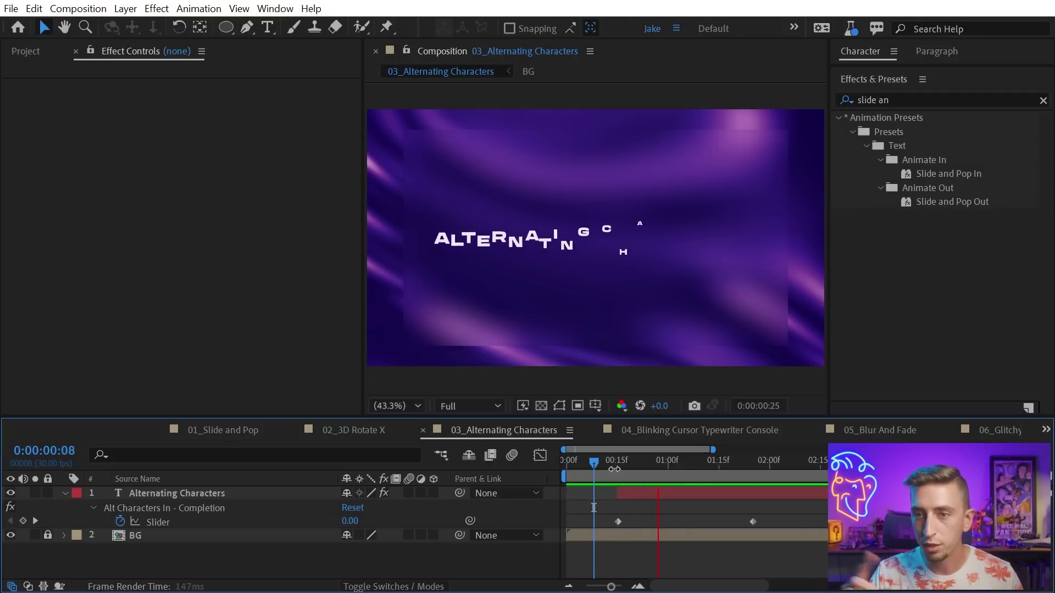
Try Fade In as the title's Reveal, undo it, and open 04_Blinking Cursor Typewriter Console
left_click(642, 497)
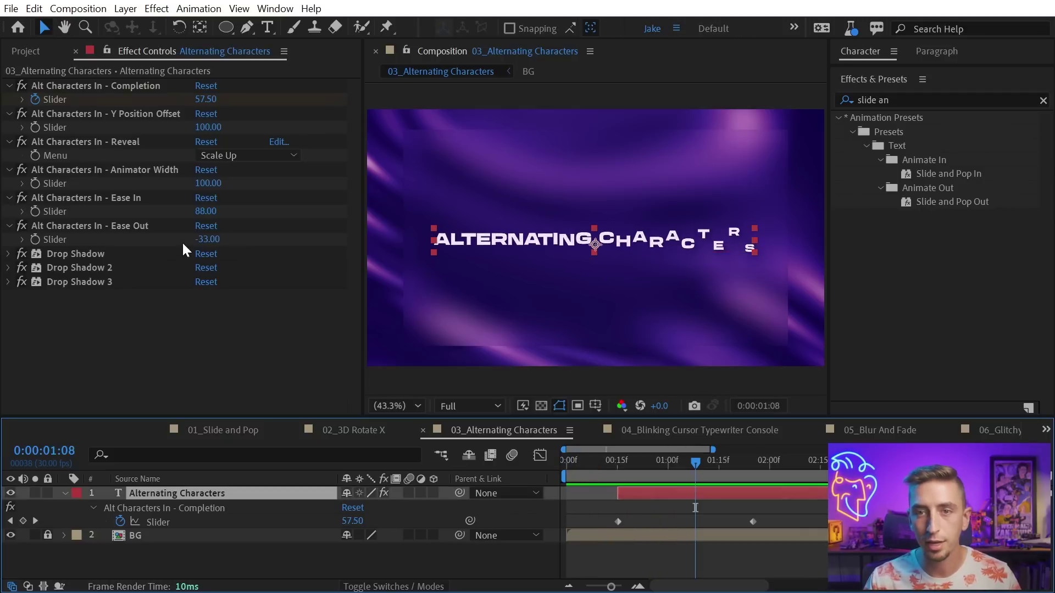
left_click(251, 156)
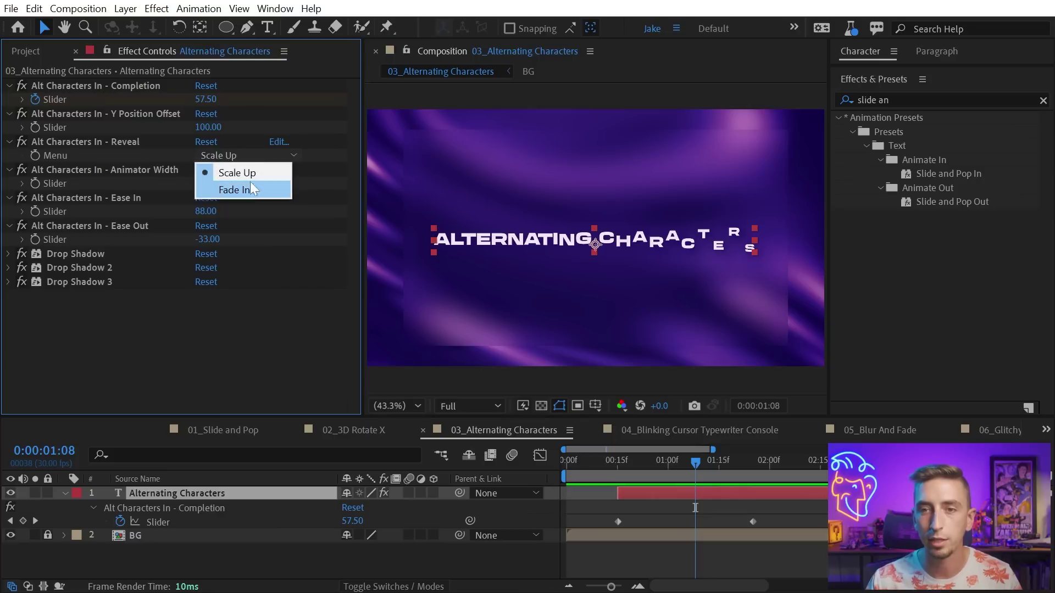
left_click(249, 192)
left_click(678, 461)
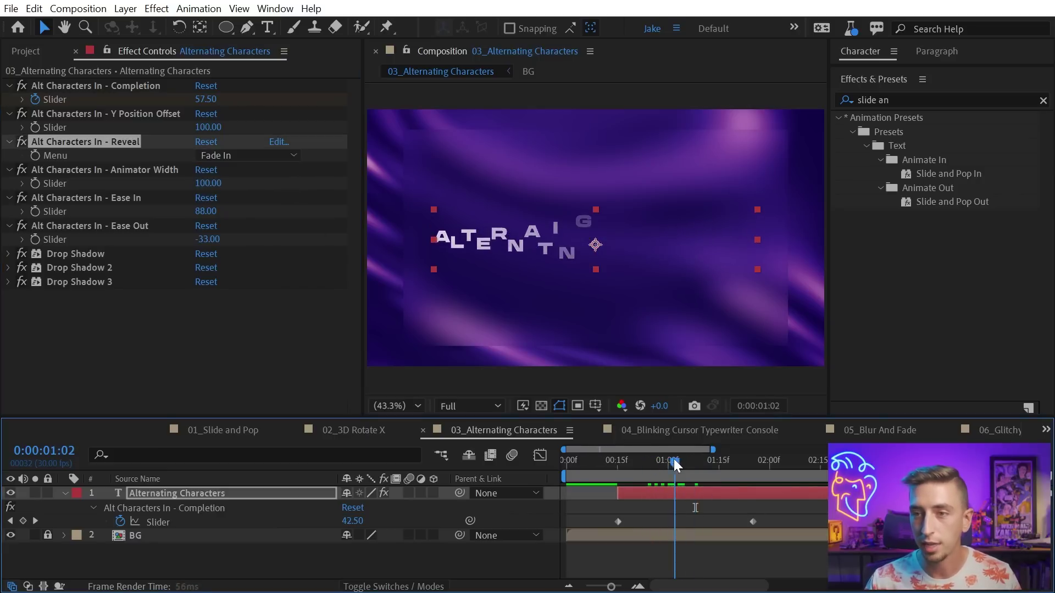
key("ctrl+z")
left_click(672, 430)
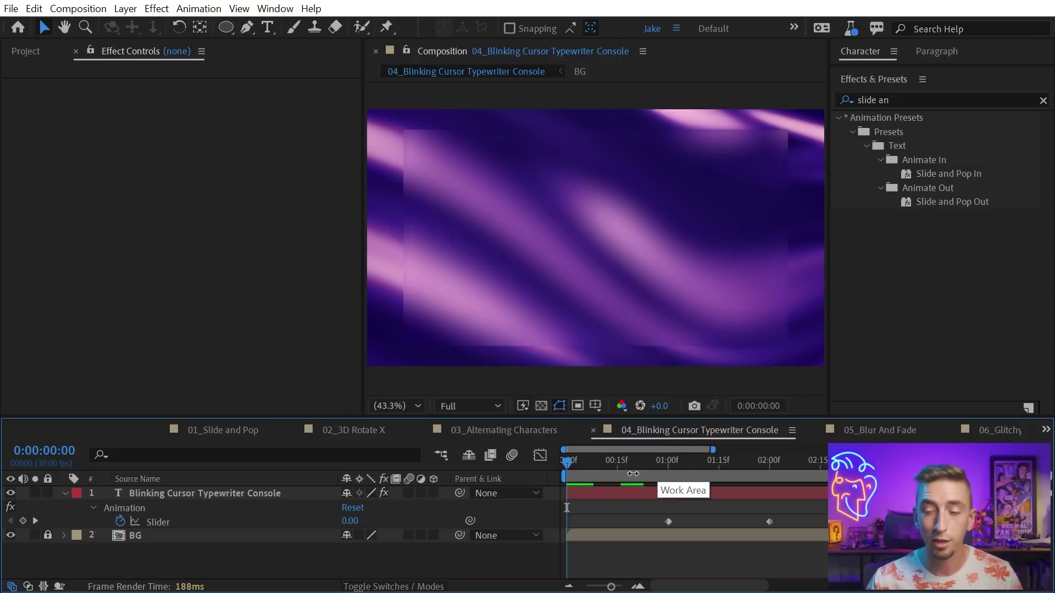
Change the typewriter title's Cursor Shape from Vertical Bar to Caret and preview the ^ cursor
key("space")
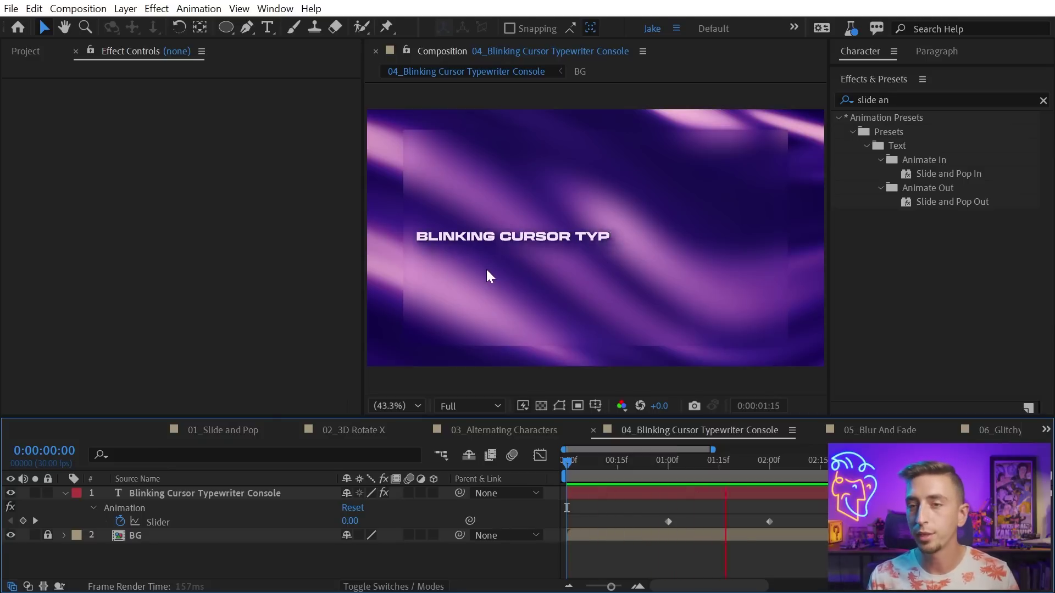
left_click(256, 493)
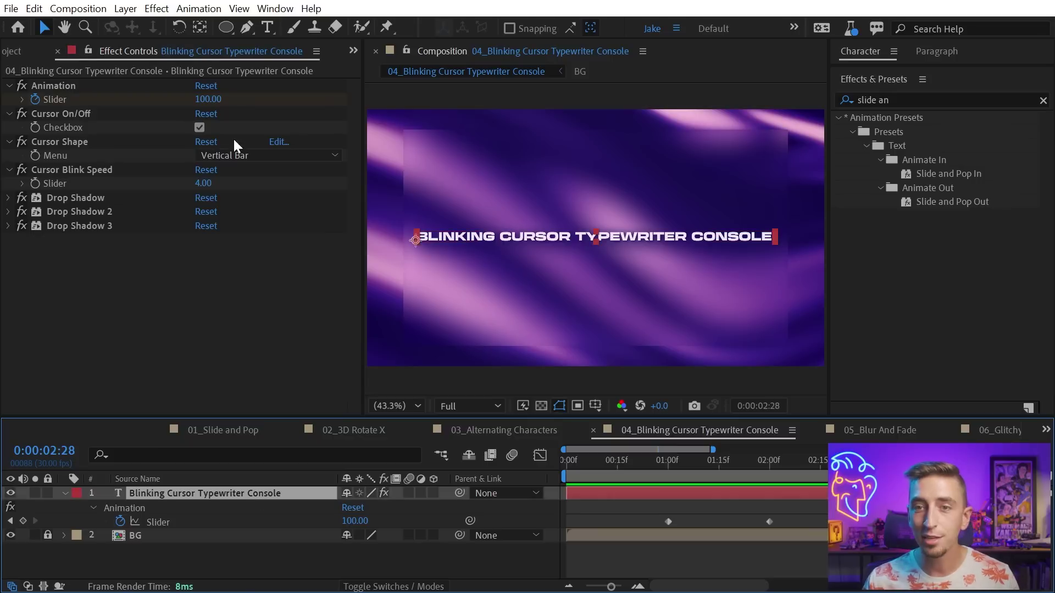
left_click(235, 156)
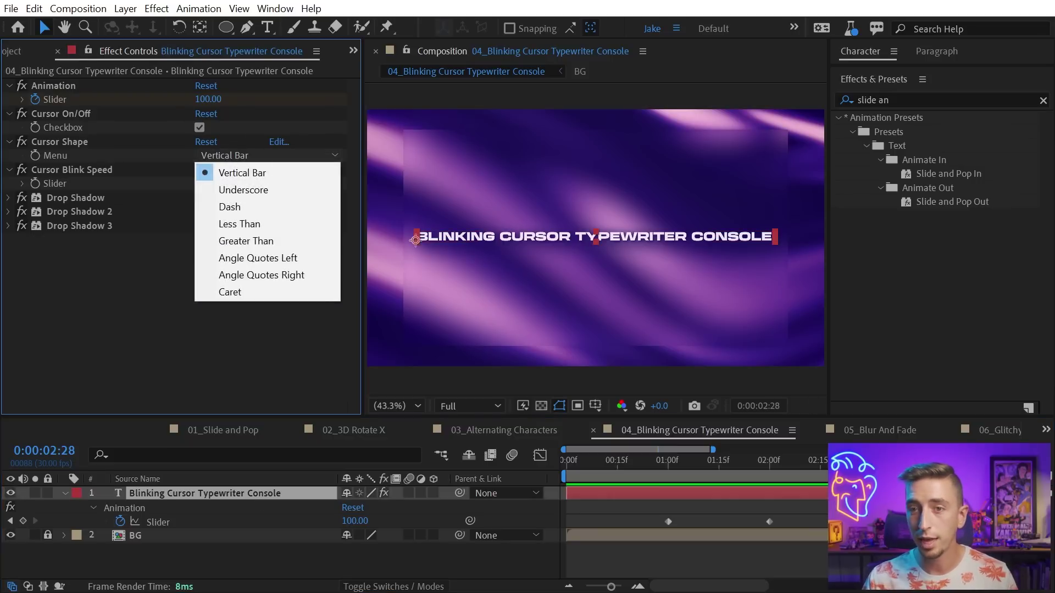
left_click(701, 465)
left_click_drag(581, 467, 600, 467)
left_click(256, 154)
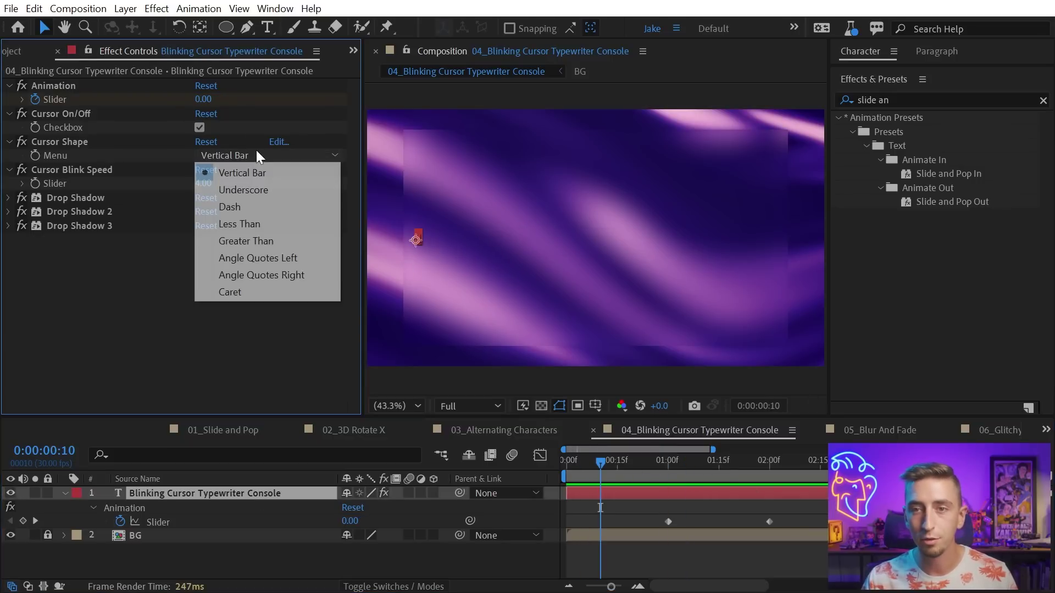
left_click(265, 292)
left_click(627, 511)
key("space")
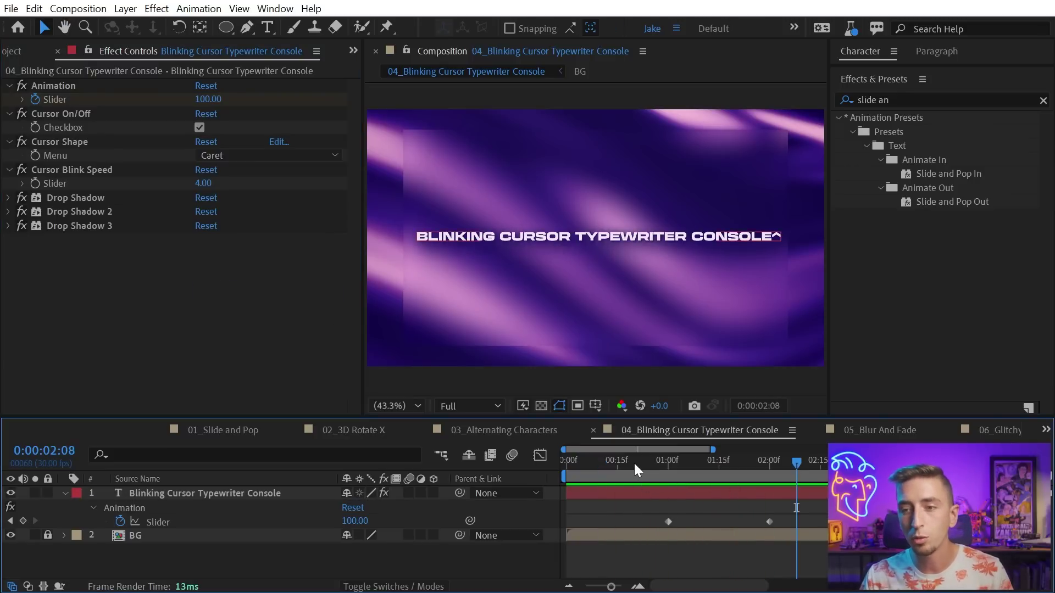
left_click(298, 154)
left_click(632, 490)
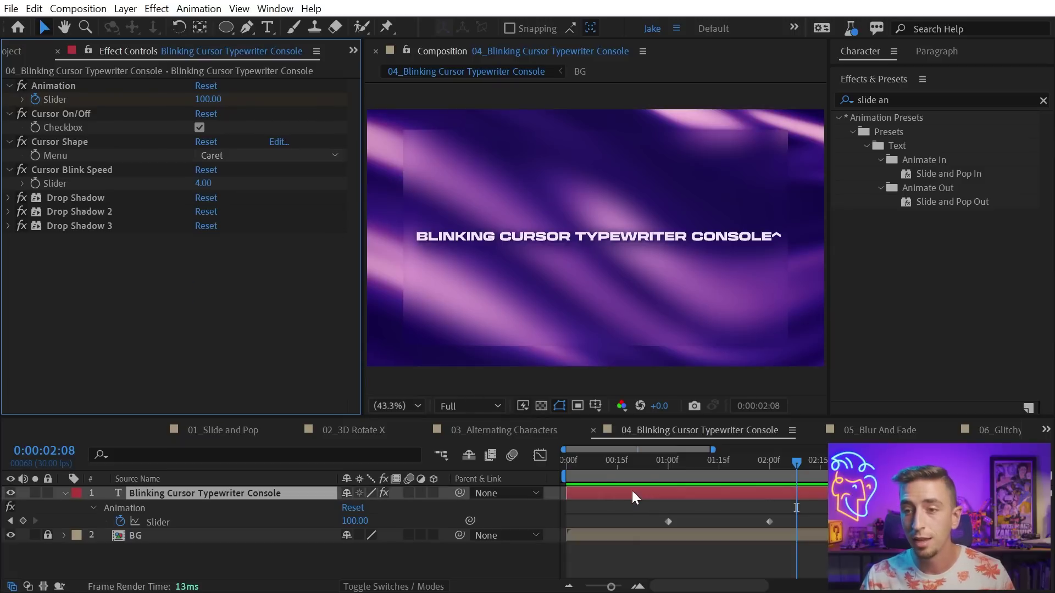
In the Source Text expression, replace the '|' cursor character with '&'
key("e")
key("e")
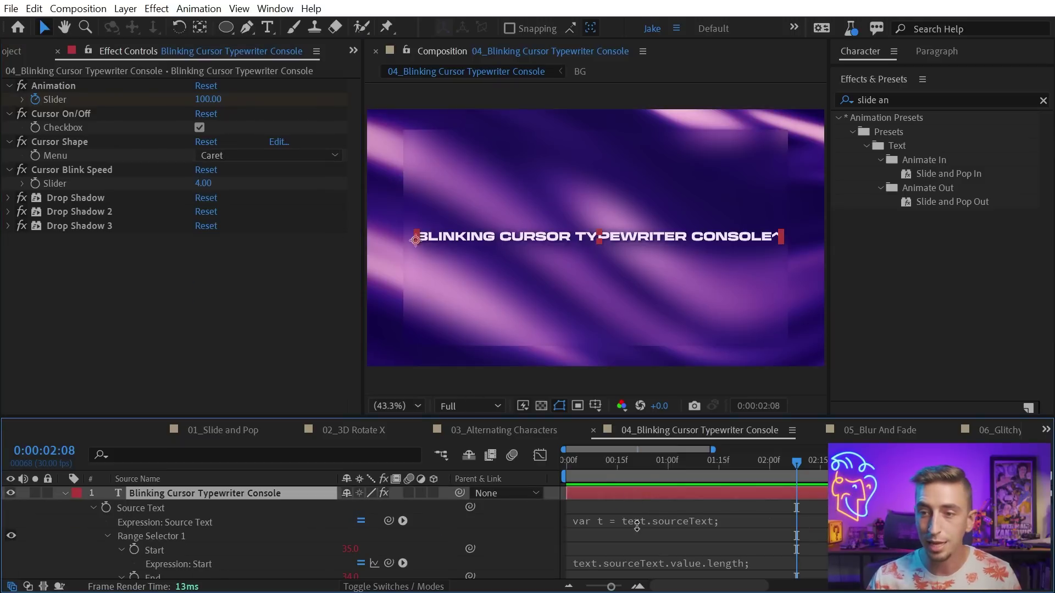
left_click(625, 519)
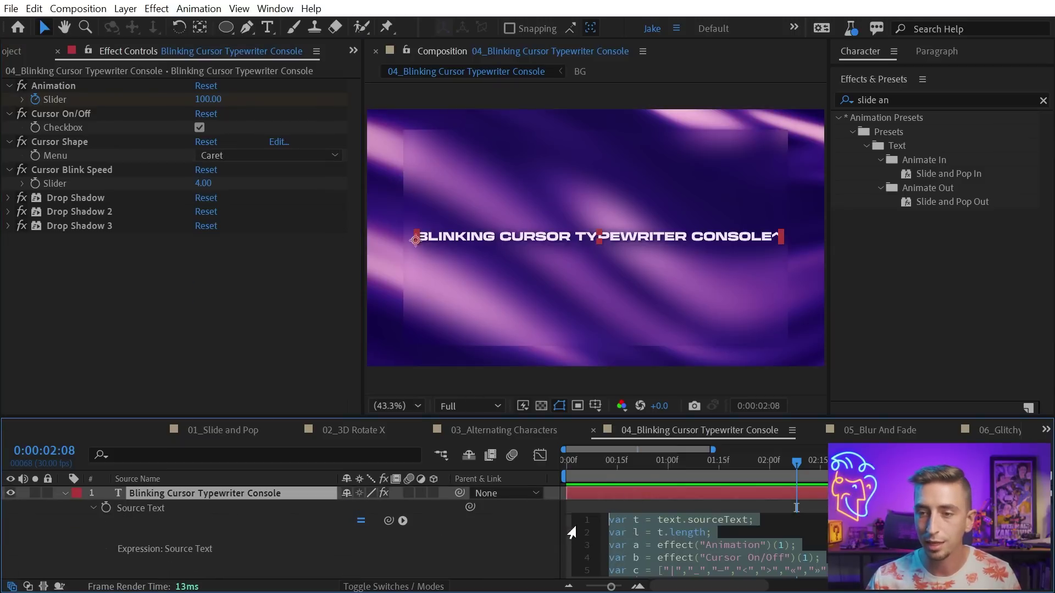
left_click(608, 414)
left_click_drag(598, 418, 600, 196)
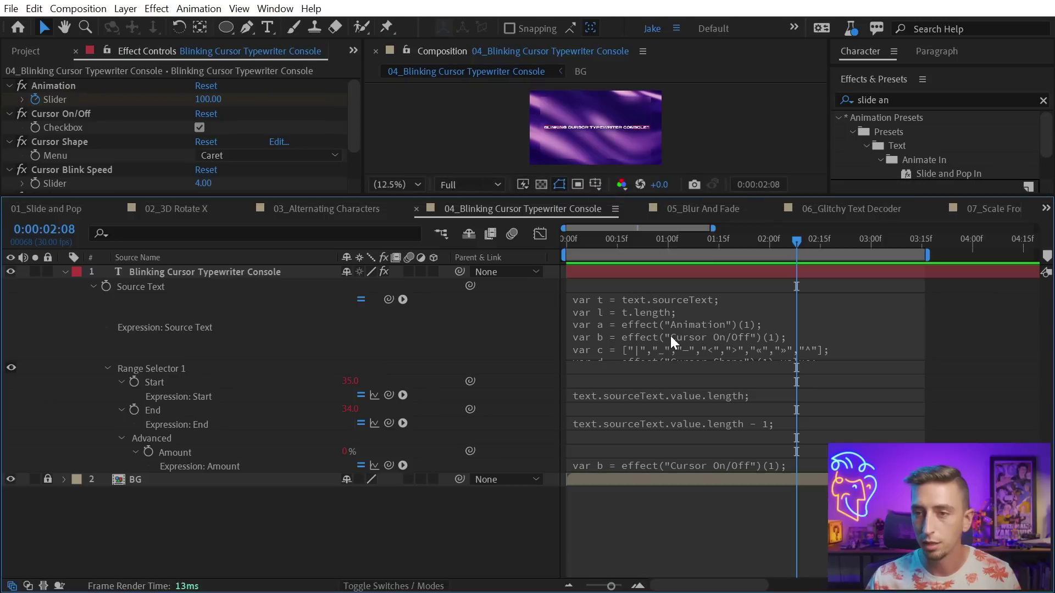
left_click(757, 377)
left_click_drag(663, 349, 839, 349)
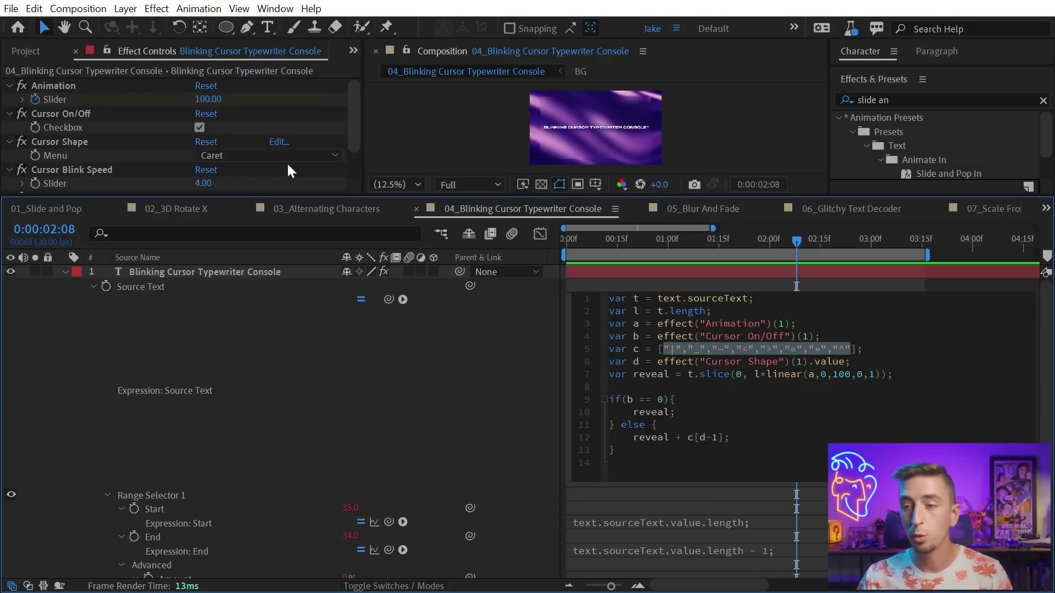
left_click(676, 350)
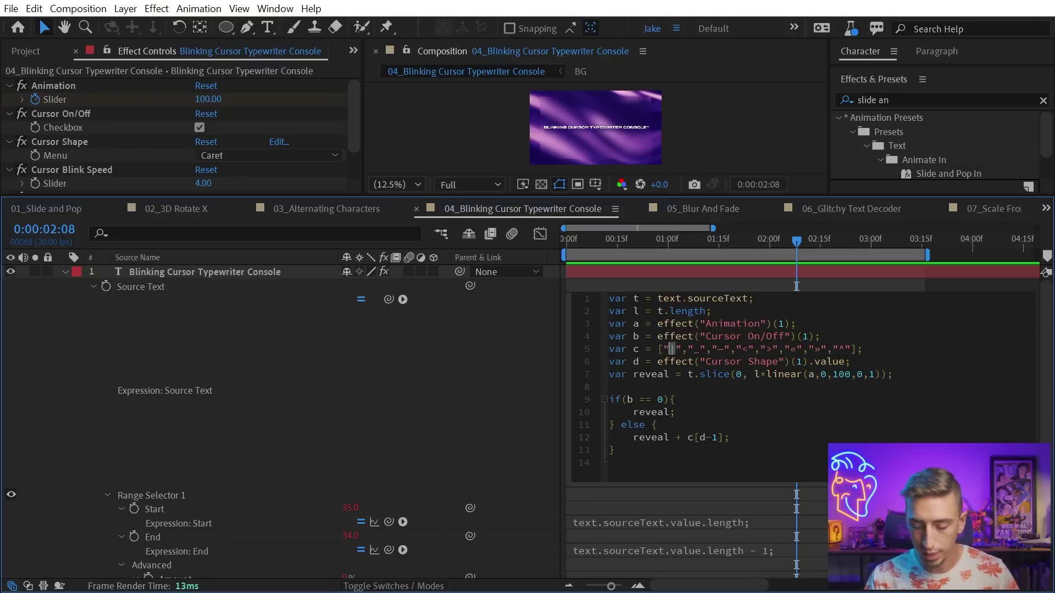
left_click(262, 343)
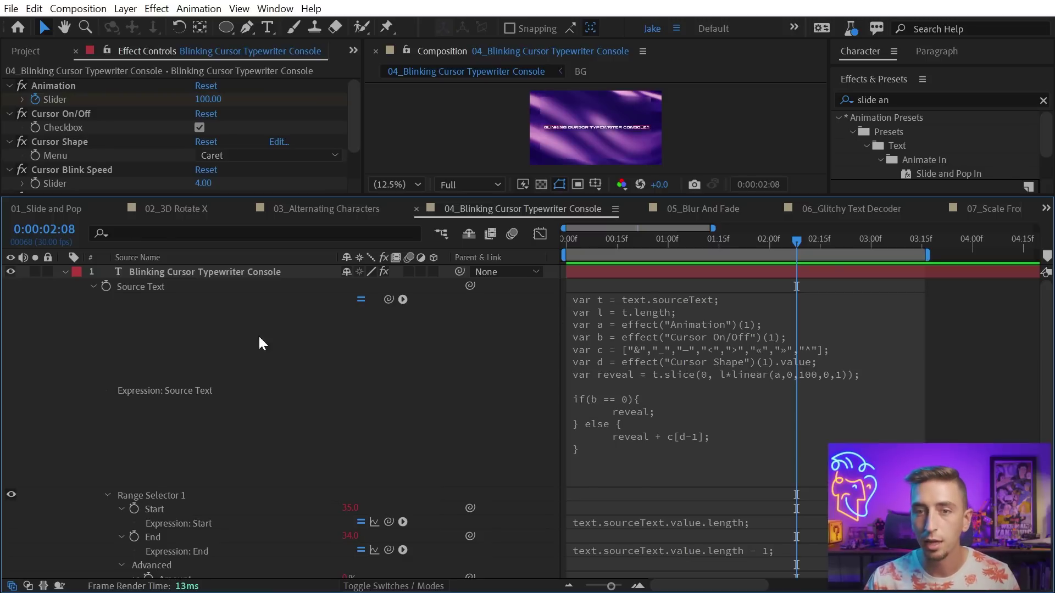
Set Cursor Shape to Vertical Bar, preview the & cursor, then open 05_Blur And Fade
left_click_drag(292, 197, 292, 401)
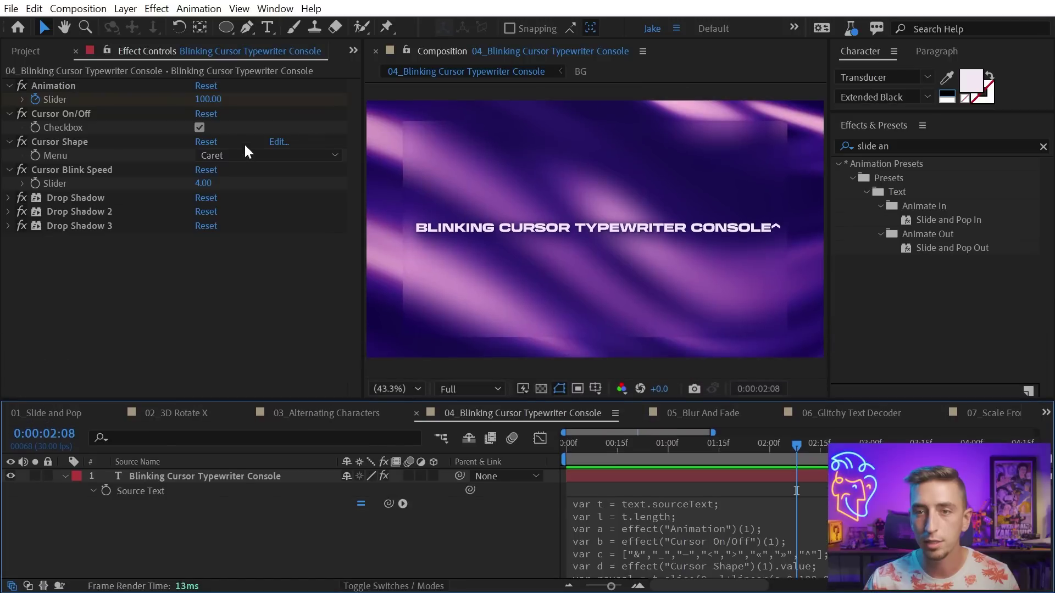
left_click(242, 155)
left_click(333, 173)
key("space")
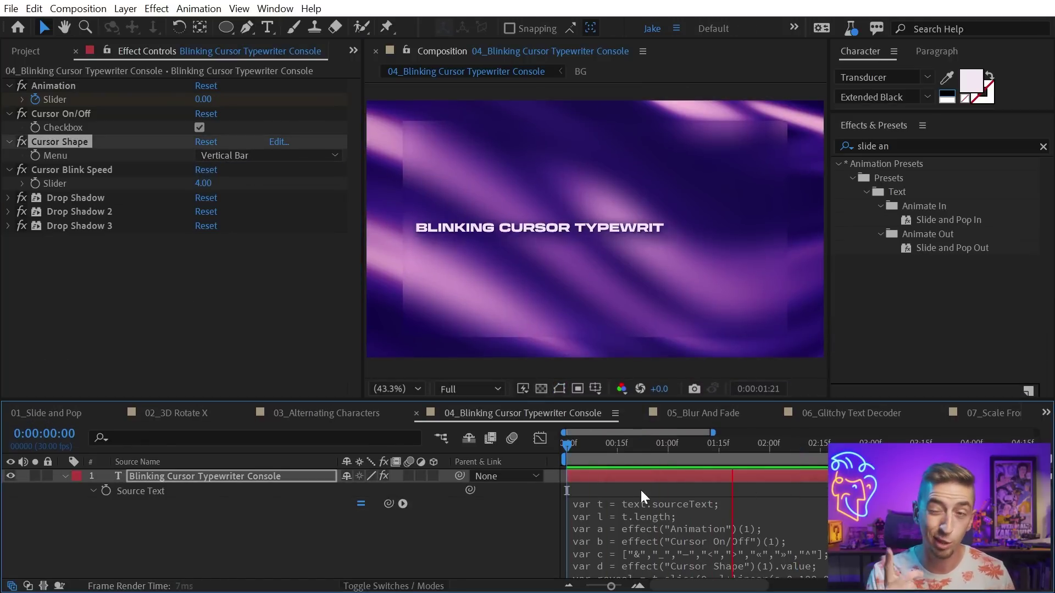
key("space")
left_click(709, 414)
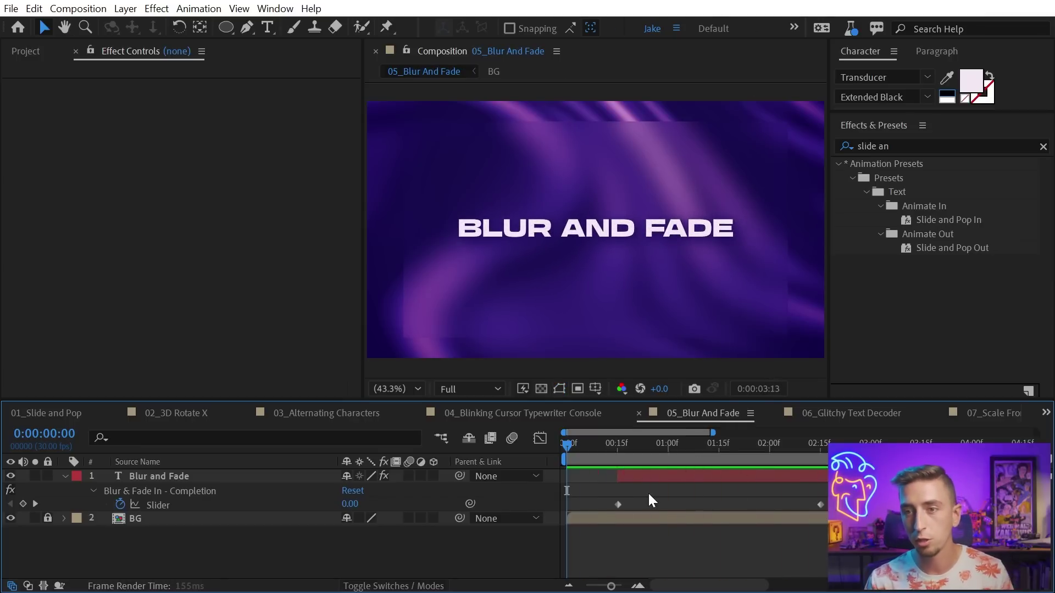
Preview the BLUR AND FADE title and show its Blur & Fade In effect settings
left_click(614, 444)
key("space")
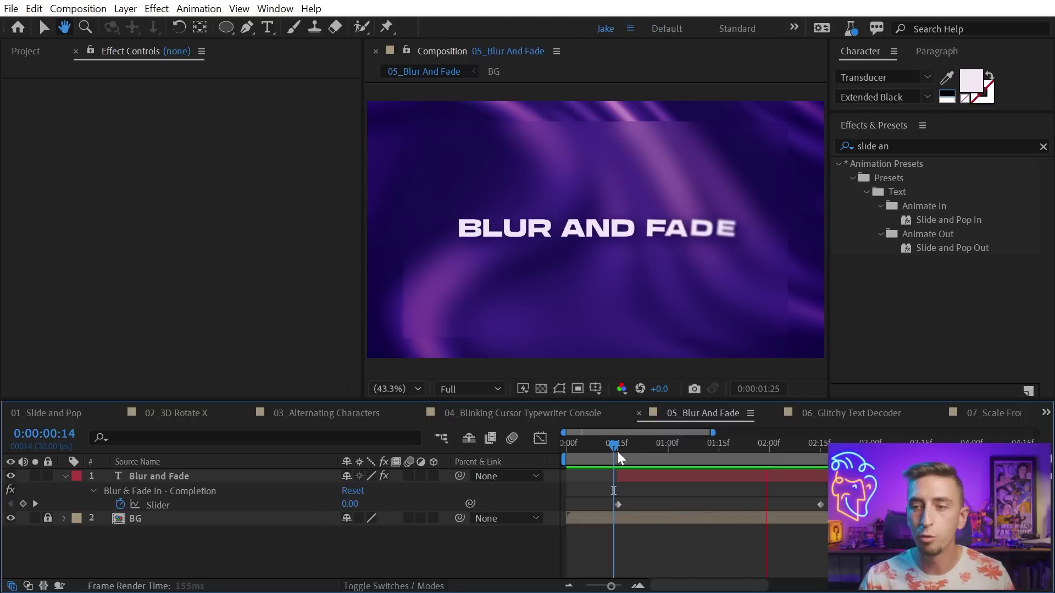
left_click(678, 444)
left_click(812, 447)
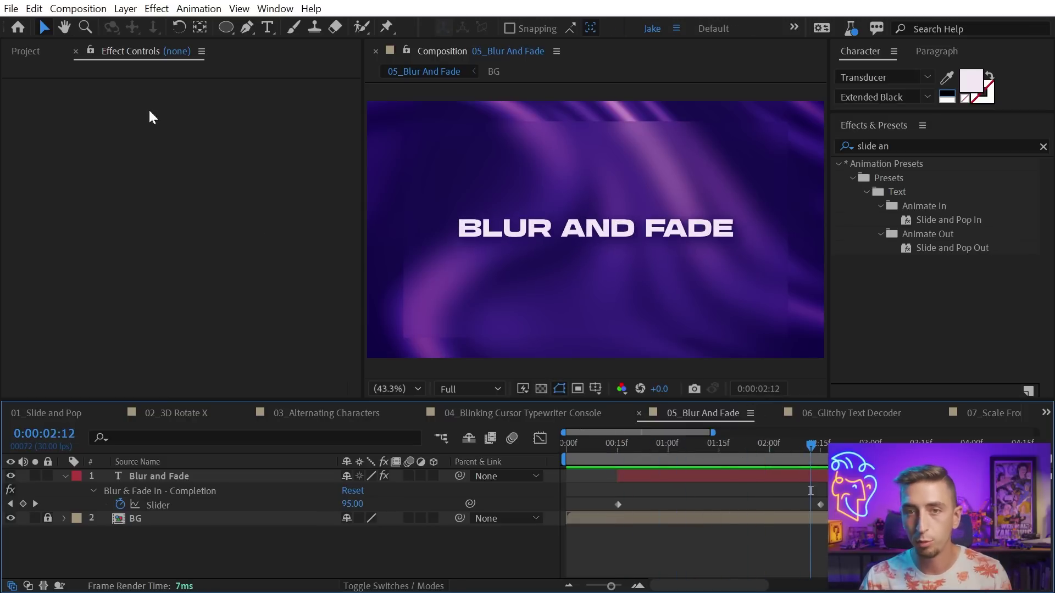
left_click(162, 476)
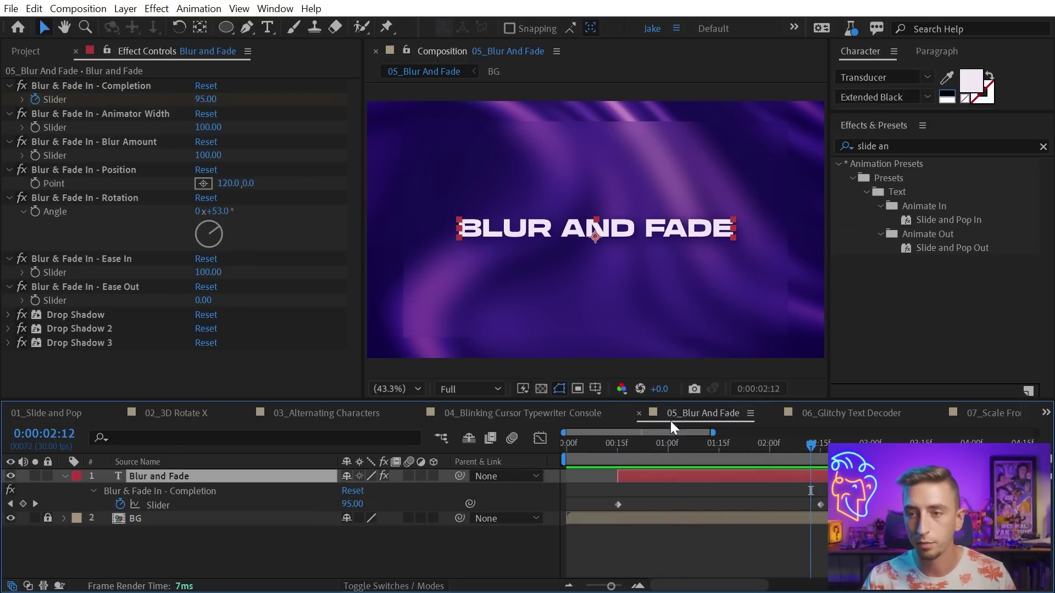
Preview the 06_Glitchy Text Decoder title and select its layer to show the glitch effects
left_click(837, 413)
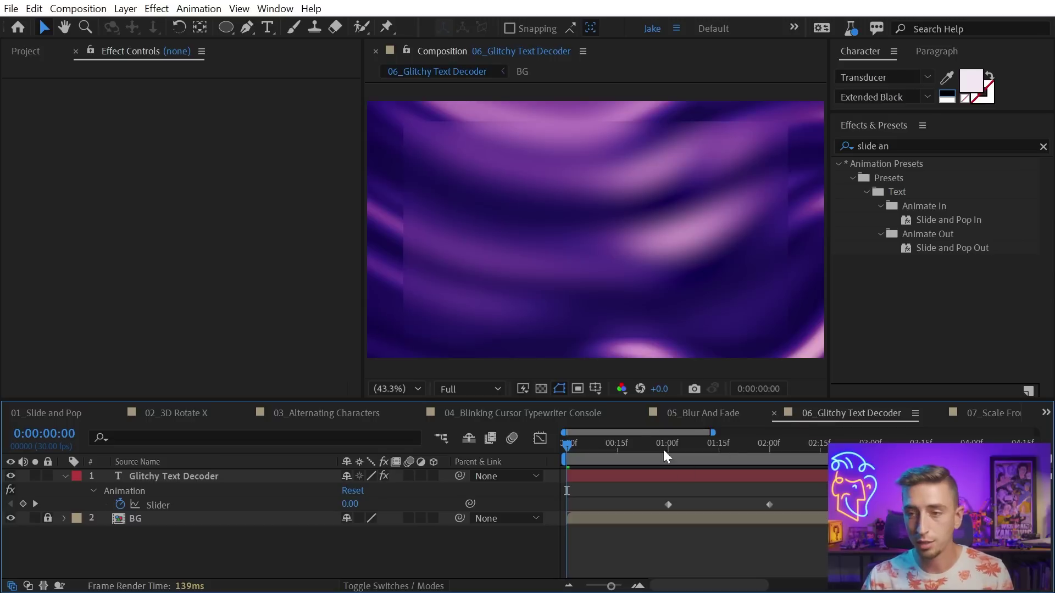
key("space")
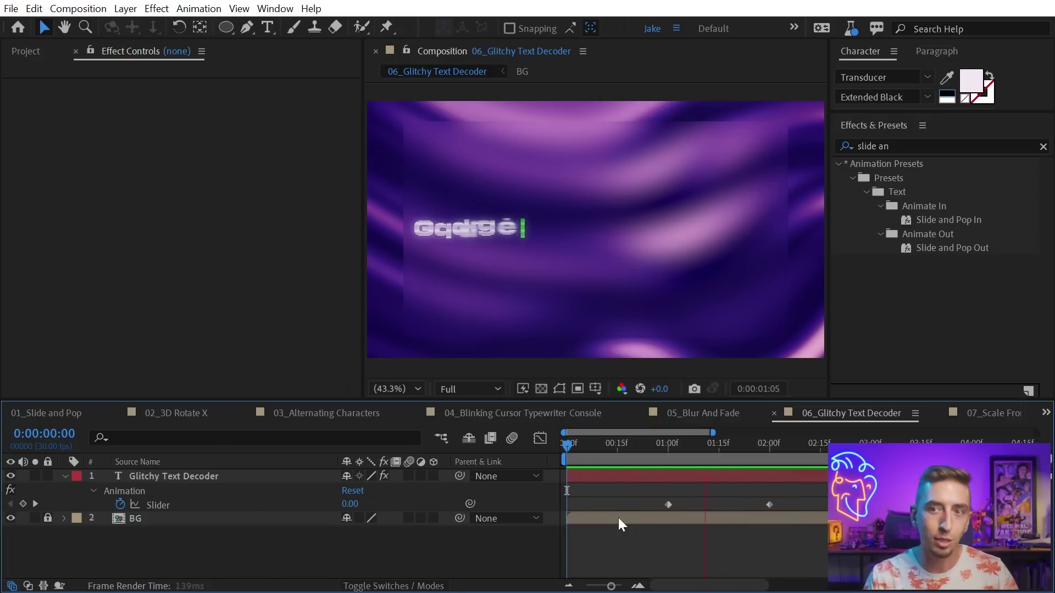
key("space")
left_click_drag(651, 443, 726, 448)
left_click(621, 477)
scroll(110, 291, "down", 3)
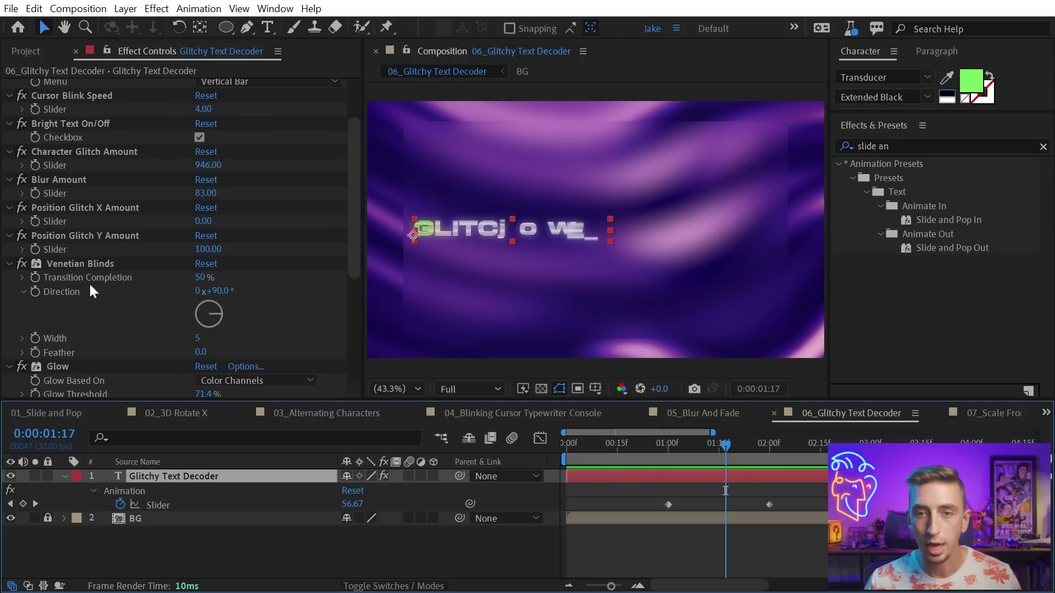
Raise Position Glitch X Amount to 714 and Y Amount to about 1638, then replay the preview
left_click_drag(203, 221, 269, 232)
left_click_drag(208, 249, 334, 245)
left_click(590, 444)
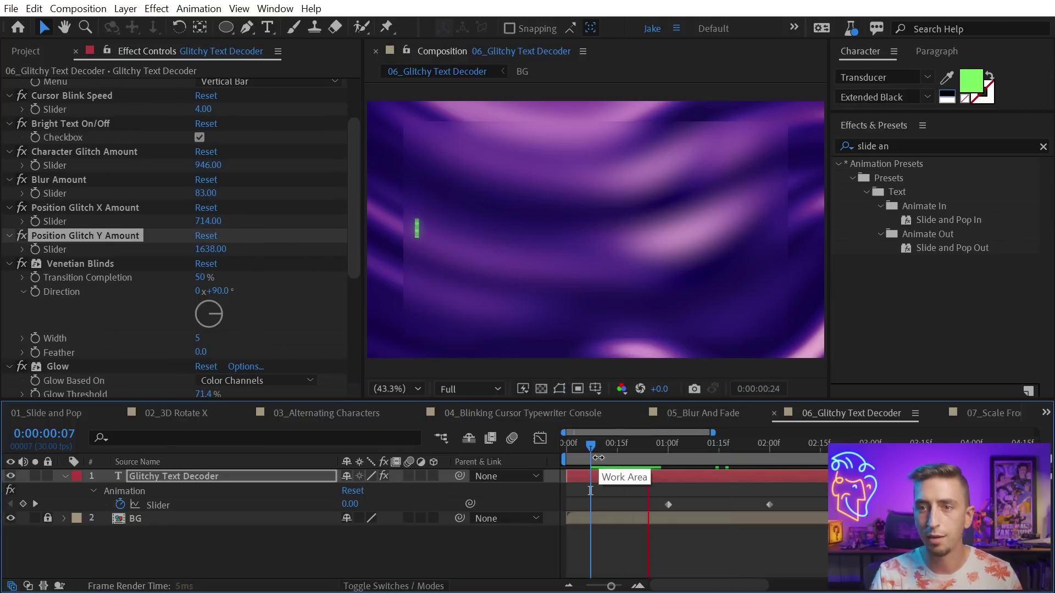
key("space")
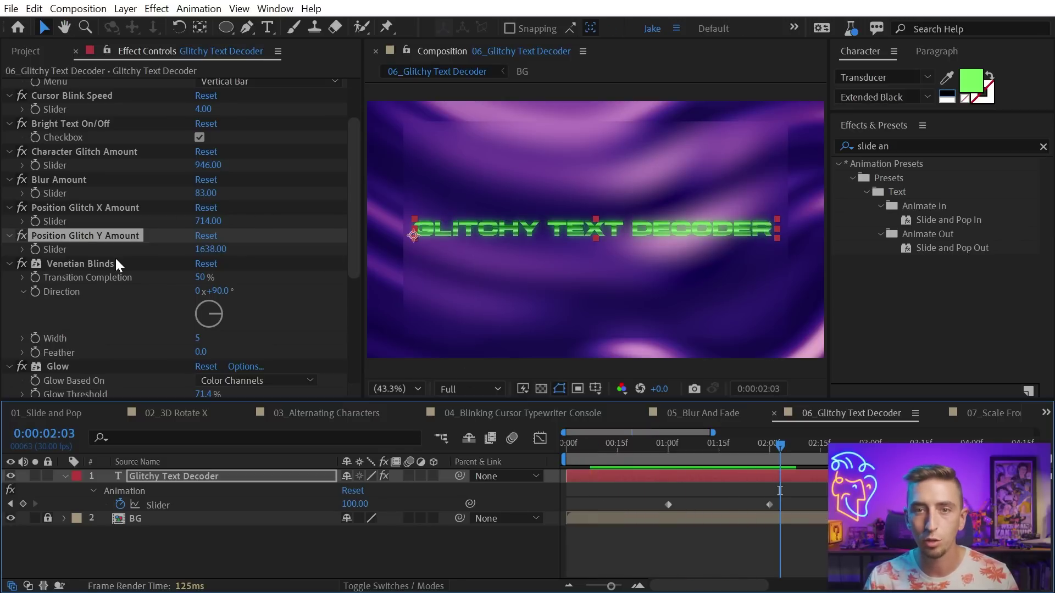
Set Character Glitch Amount to 0, leave Cursor Shape unchanged, and move on to 07_Scale From Point
scroll(110, 242, "up", 3)
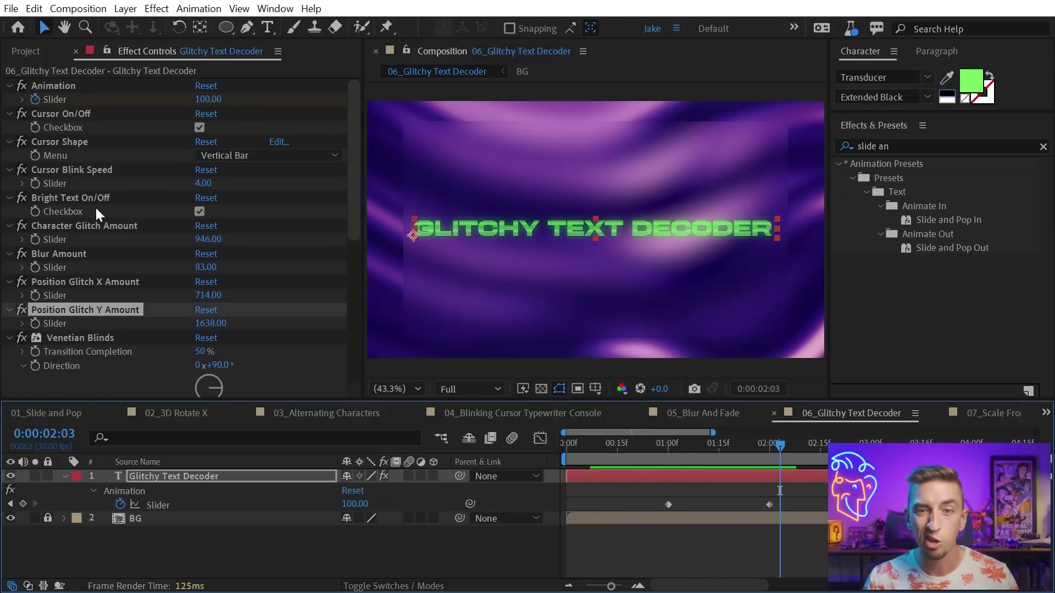
left_click(207, 240)
type("0")
key("Return")
mouse_move(729, 445)
left_mouse_down()
mouse_move(684, 447)
mouse_move(740, 452)
left_mouse_up()
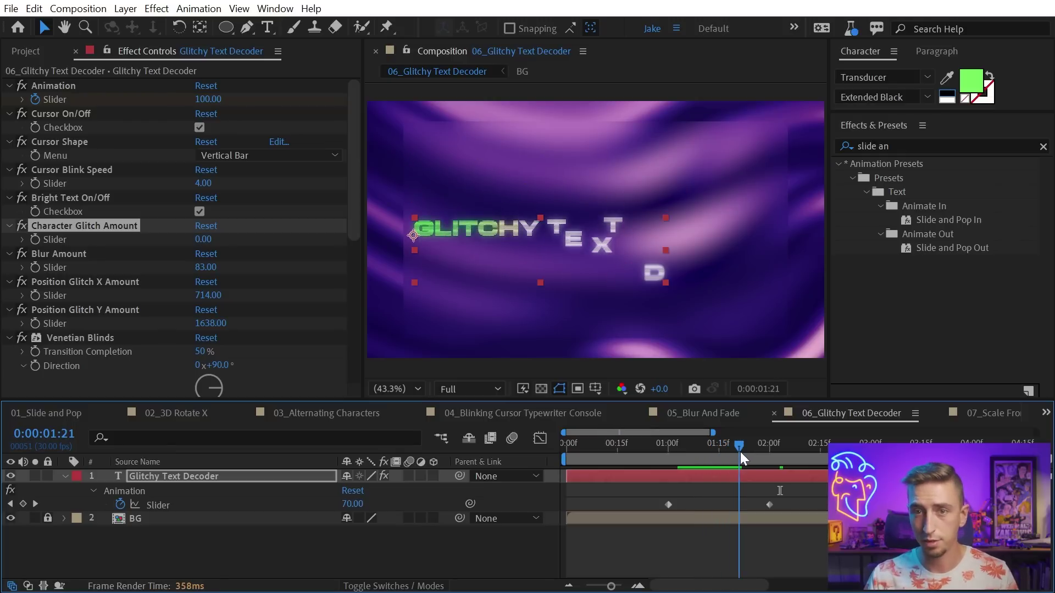
left_click(227, 155)
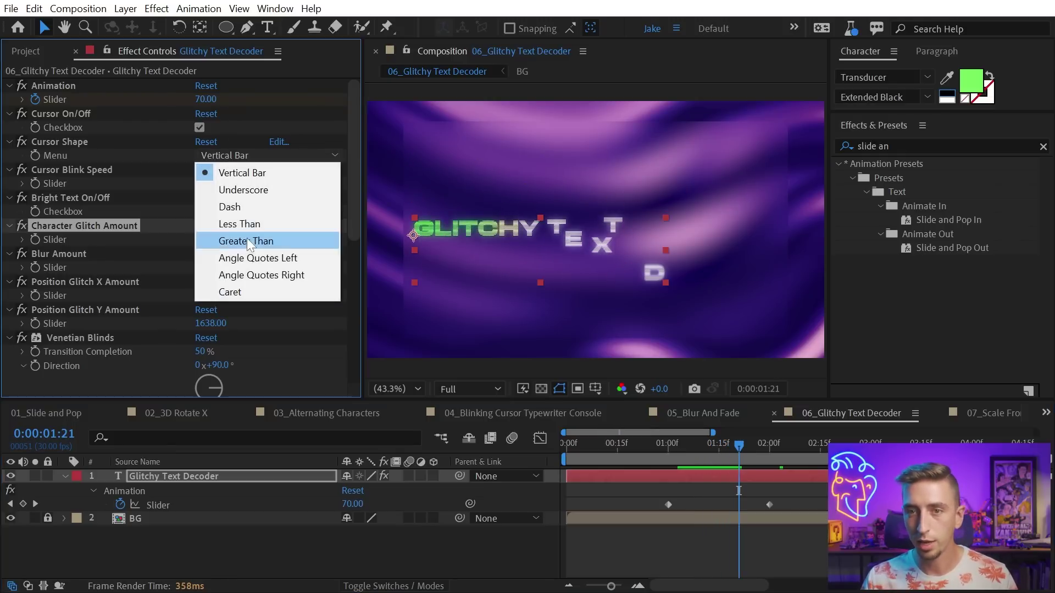
left_click(92, 151)
left_click(984, 416)
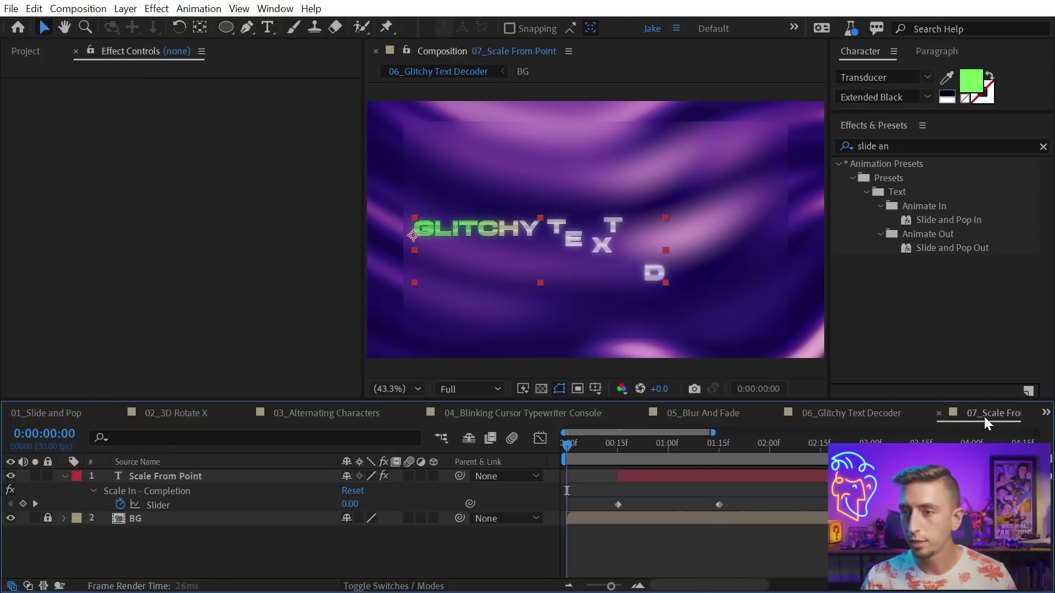
Preview the Scale From Point title and set its Animator Start Point to 25
key("space")
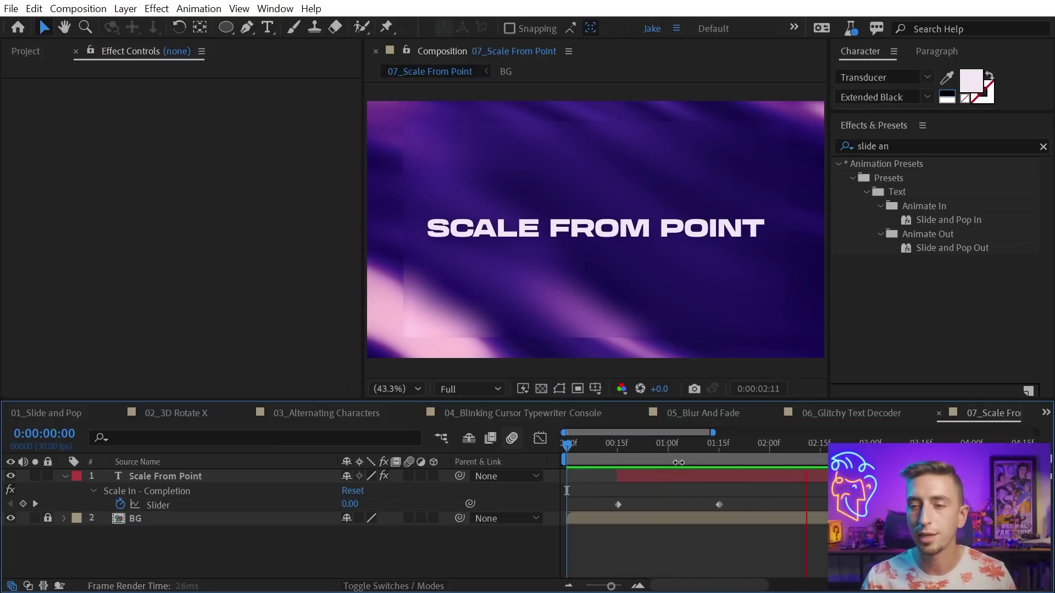
mouse_move(679, 463)
left_mouse_down()
mouse_move(668, 448)
mouse_move(704, 451)
mouse_move(655, 451)
mouse_move(682, 460)
left_mouse_up()
left_click(657, 477)
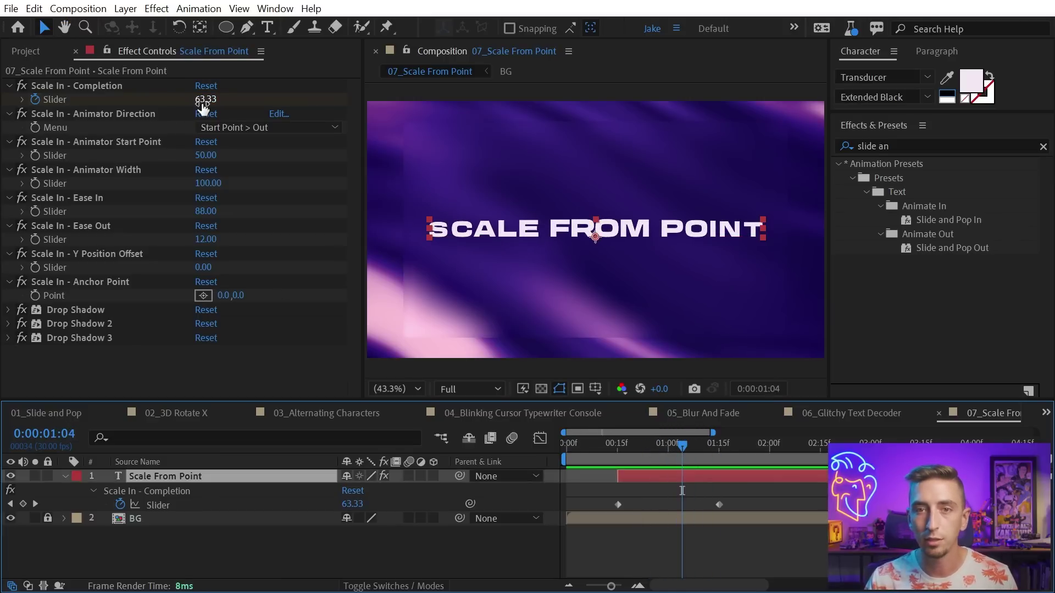
left_click(206, 155)
type("25")
key("Return")
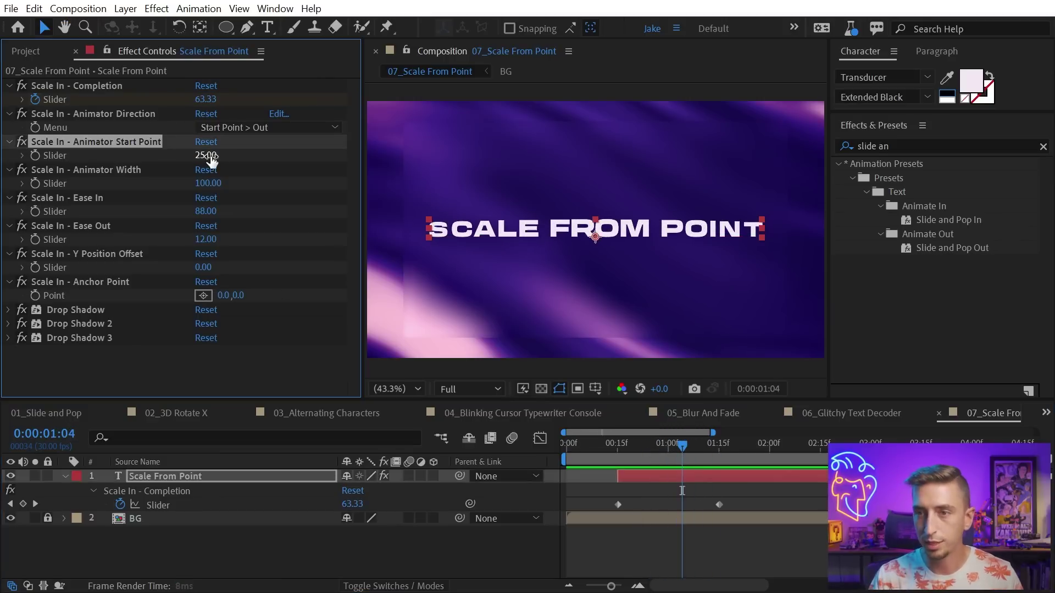
Set Animator Direction to Outwards > Start Point, review the scaling, and move to 08_Slide From Comp Edge
mouse_move(653, 447)
left_mouse_down()
mouse_move(615, 443)
mouse_move(713, 447)
mouse_move(634, 445)
left_mouse_up()
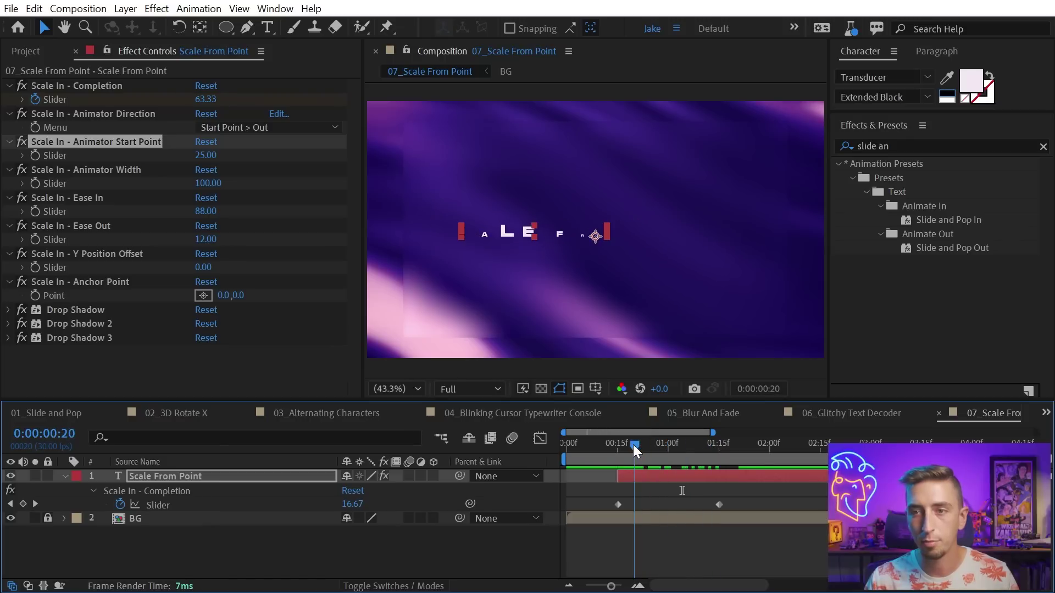
left_click(246, 128)
left_click(278, 163)
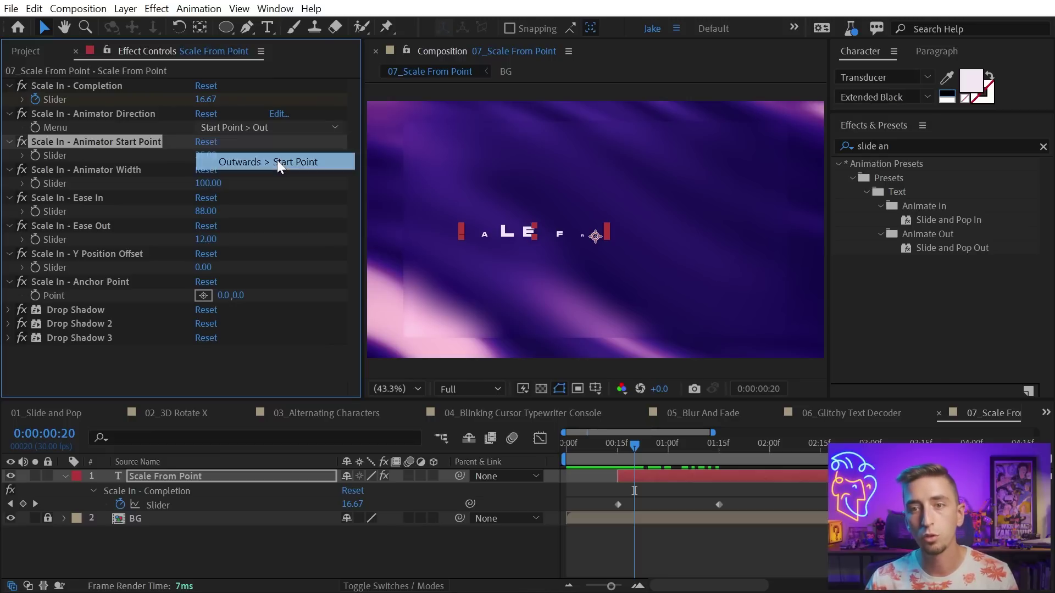
left_click_drag(623, 446, 667, 449)
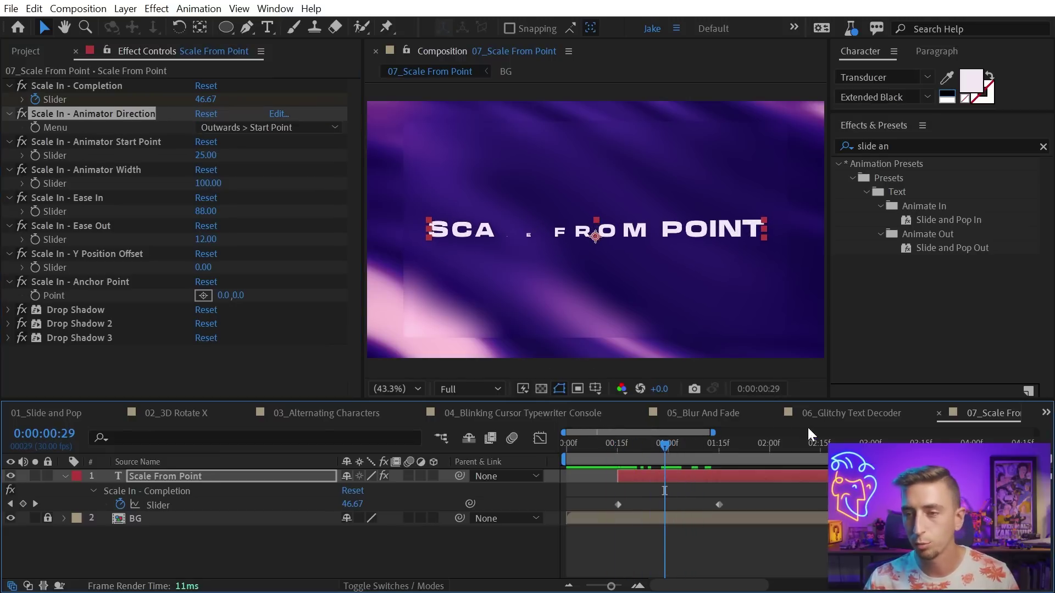
left_click(1046, 413)
left_click(976, 422)
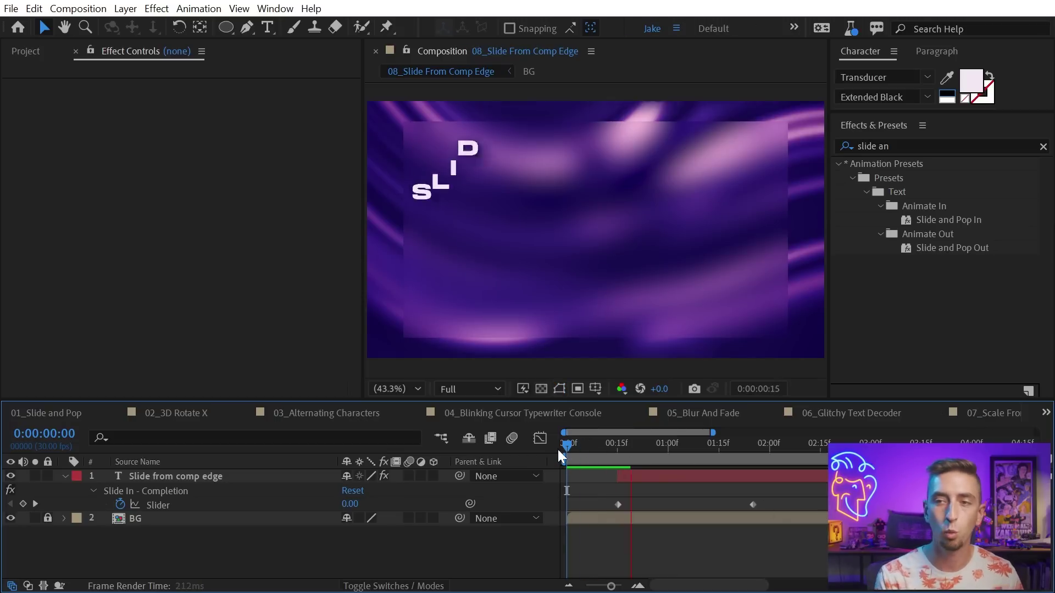
Preview the Slide from comp edge title, try sliding in from the Right, and reposition the text
key("space")
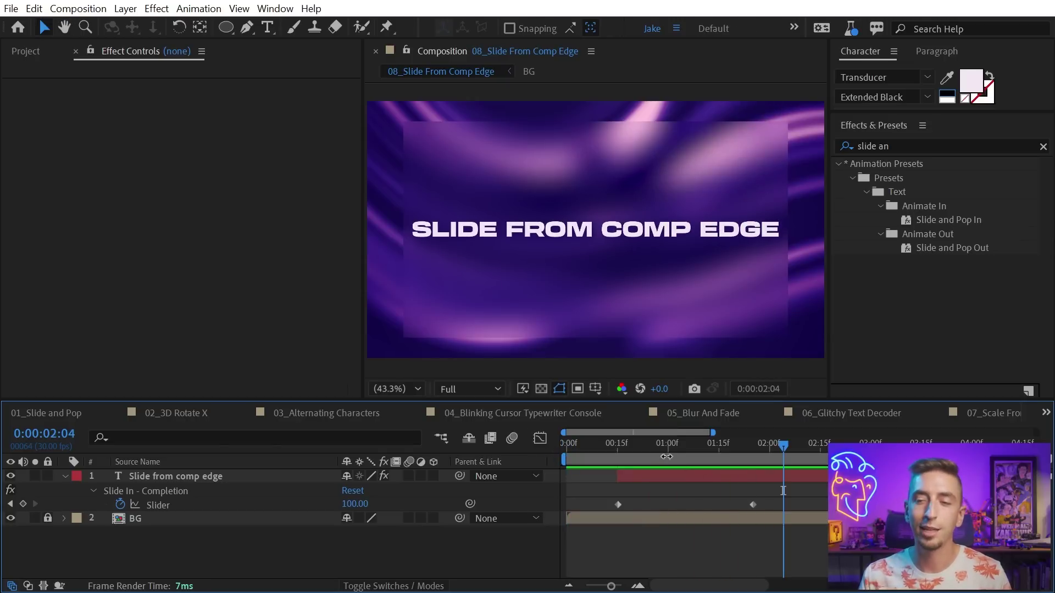
left_click(674, 447)
left_click(672, 472)
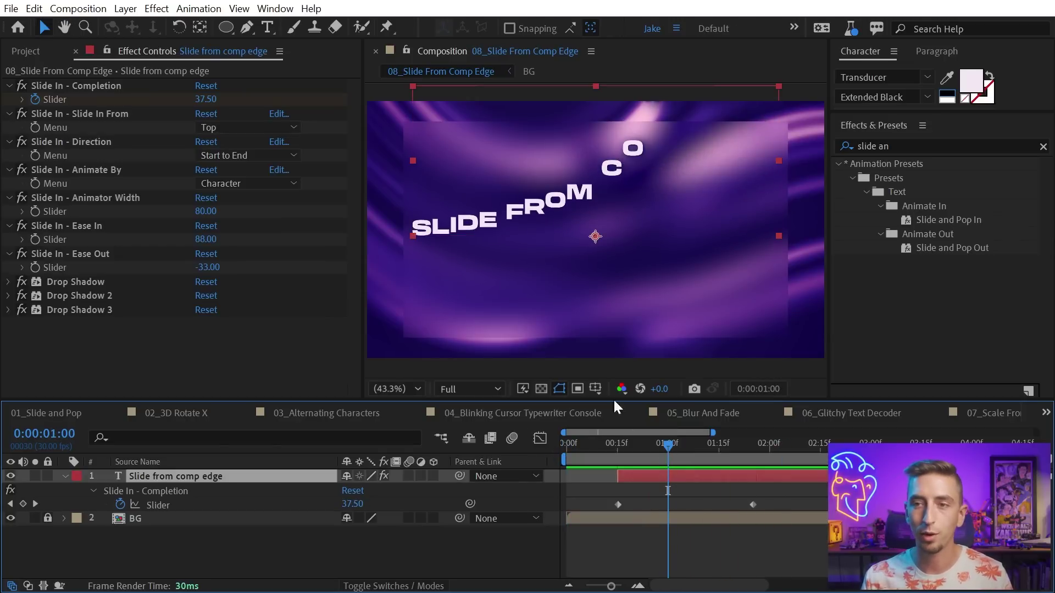
mouse_move(450, 230)
left_mouse_down()
mouse_move(447, 337)
mouse_move(455, 233)
left_mouse_up()
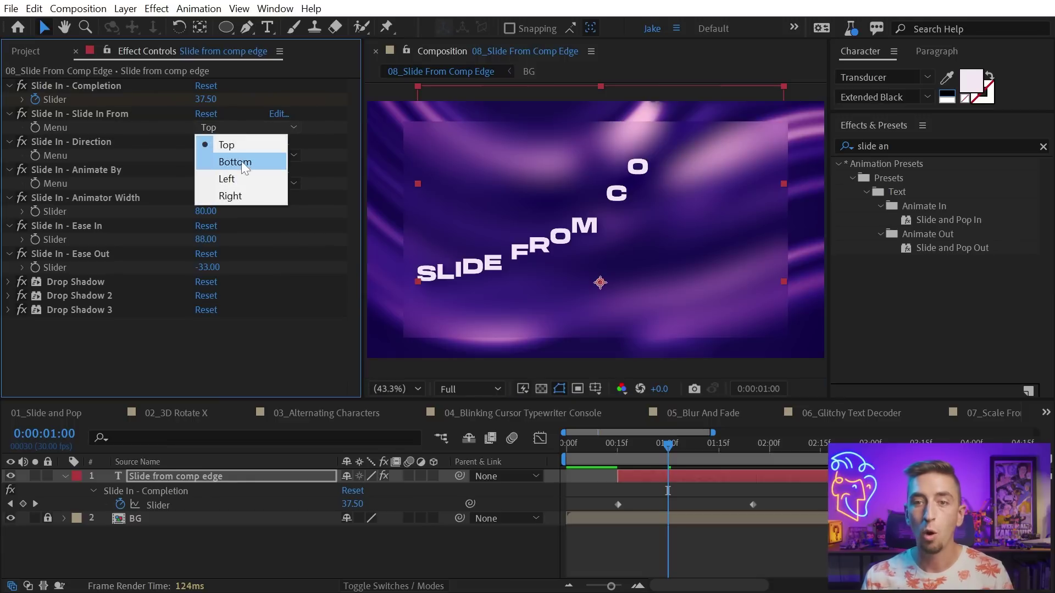
left_click(240, 195)
left_click_drag(638, 451, 686, 447)
left_click_drag(514, 277, 463, 277)
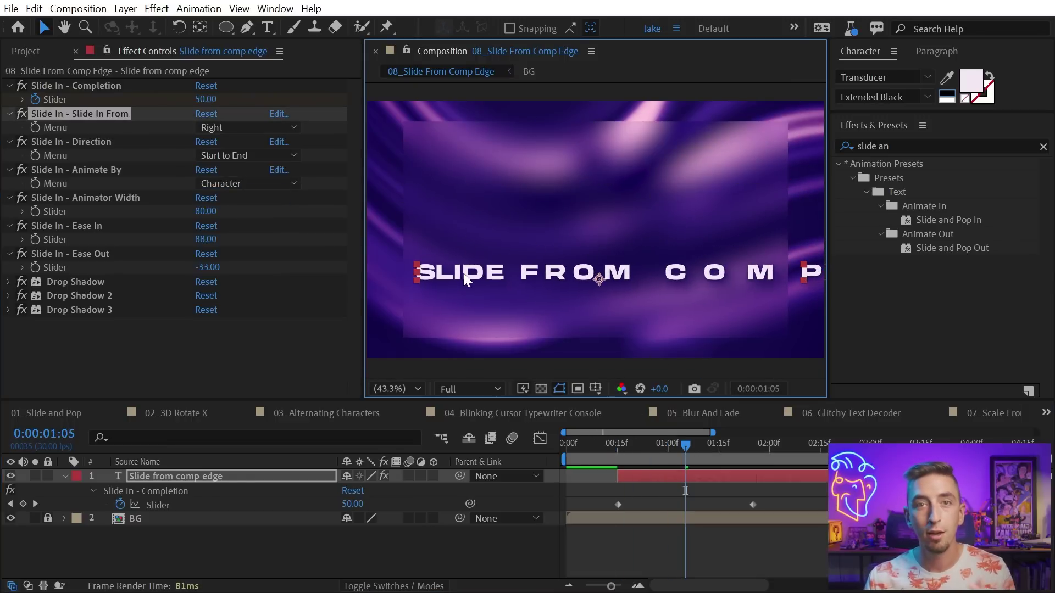
Set Slide In From to Bottom, Animate By to Word, and Slide In Direction to End to Start
left_click(237, 128)
left_click(235, 161)
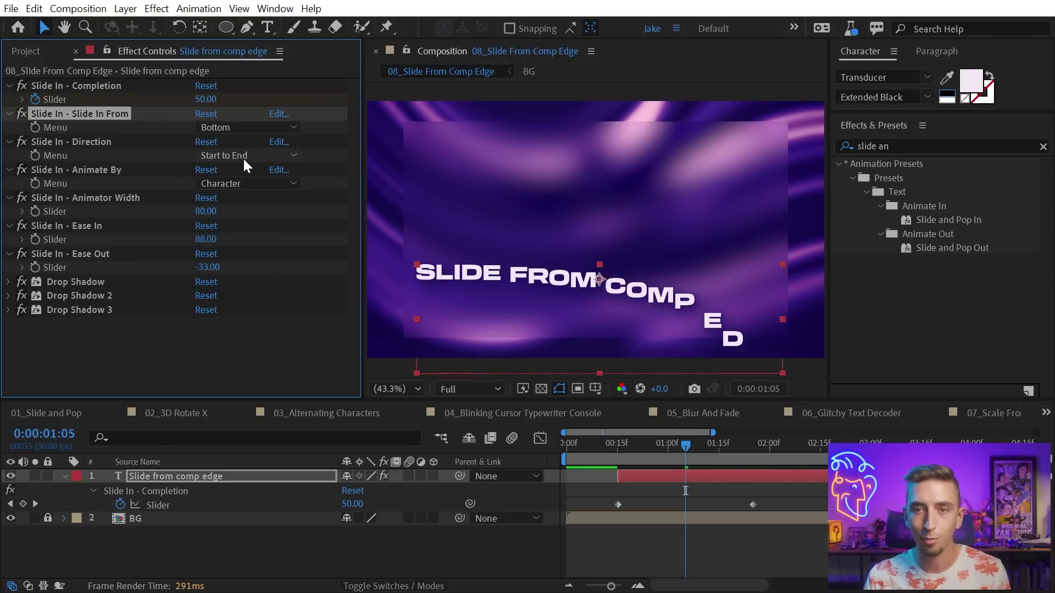
left_click(233, 182)
left_click(248, 216)
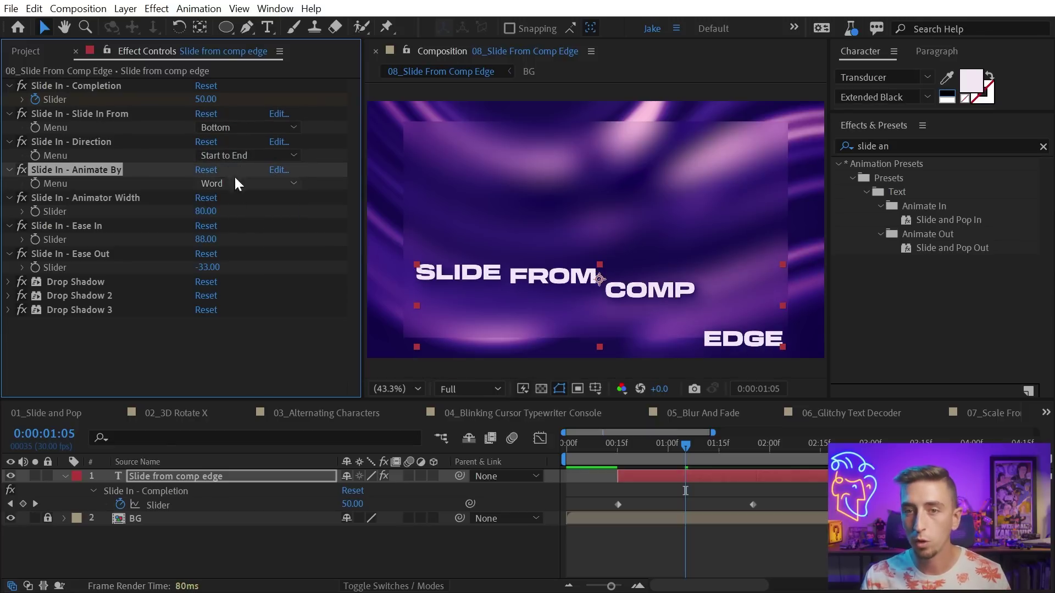
left_click(223, 156)
left_click(247, 189)
Scrub to about 0:23 and move the EDGE text higher in the frame
left_click(662, 445)
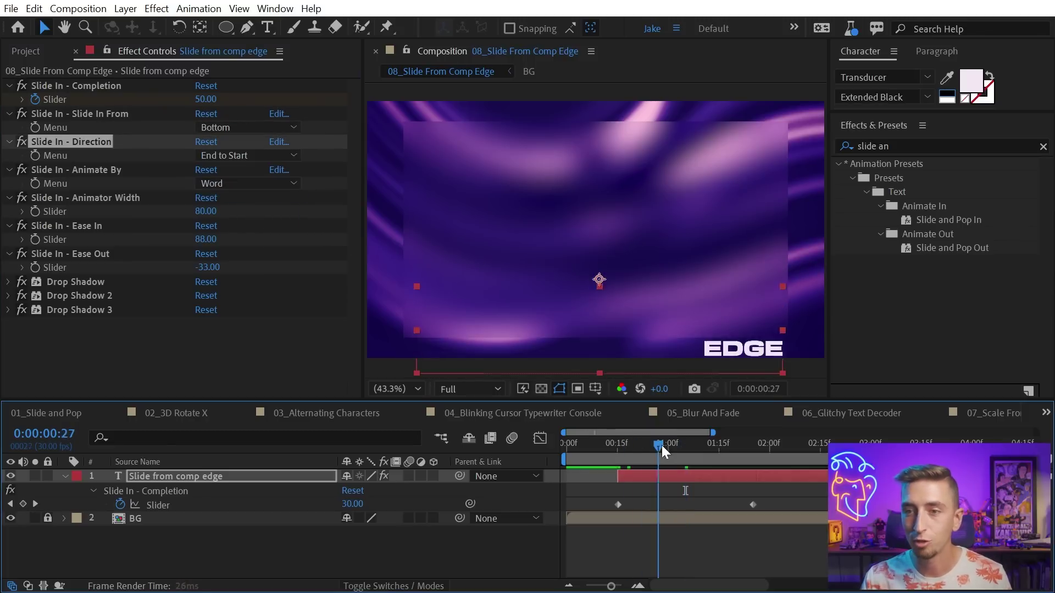
mouse_move(662, 445)
left_mouse_down()
mouse_move(725, 450)
mouse_move(643, 447)
left_mouse_up()
left_click(660, 317)
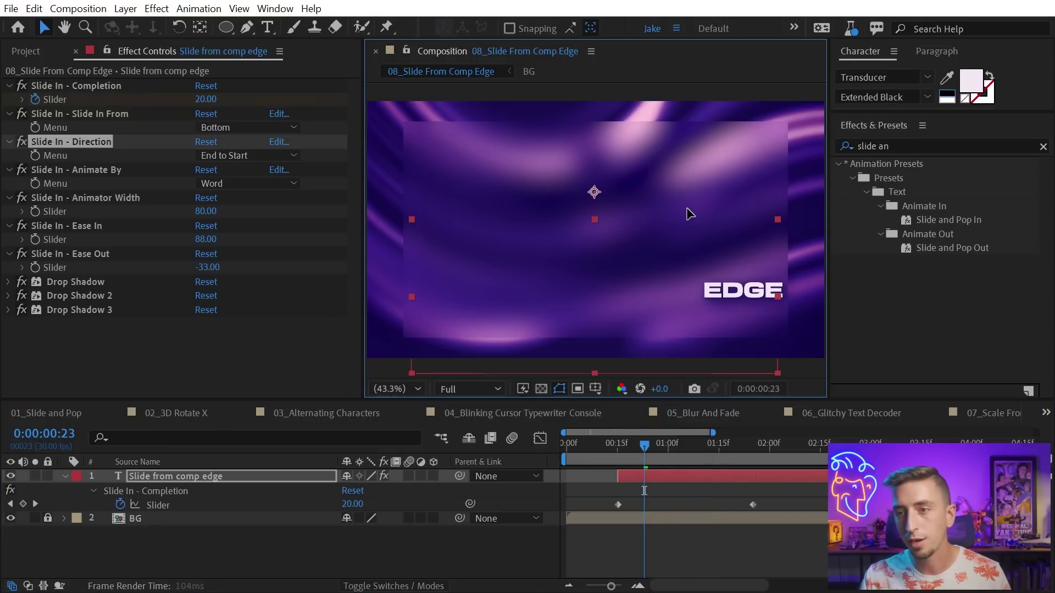
left_click_drag(689, 214, 689, 236)
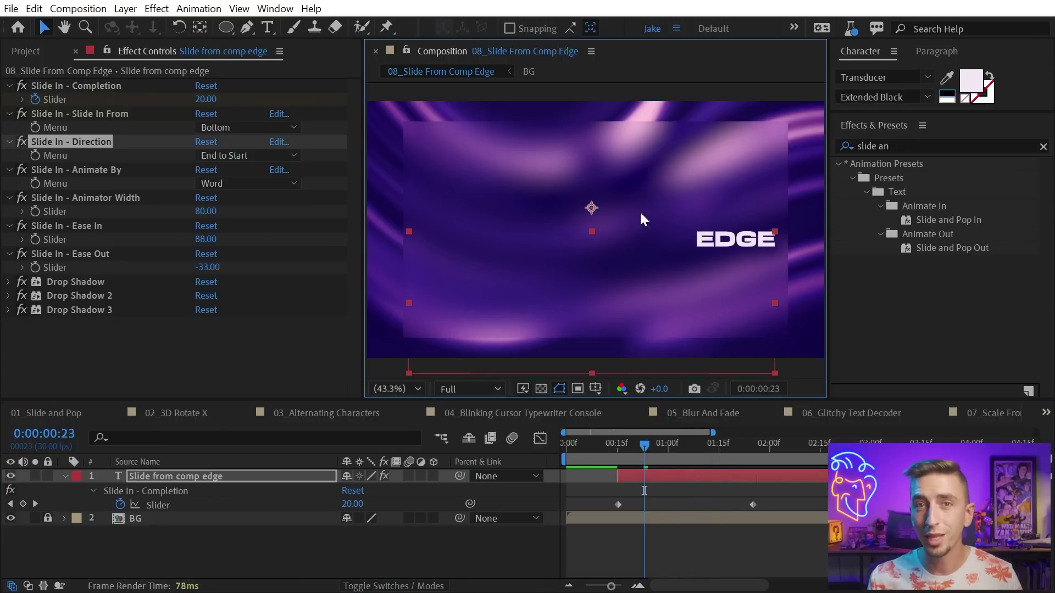
Browse the New Presets Text and Shapes folders, then expand Jake In Motion to list its compositions
left_click(33, 51)
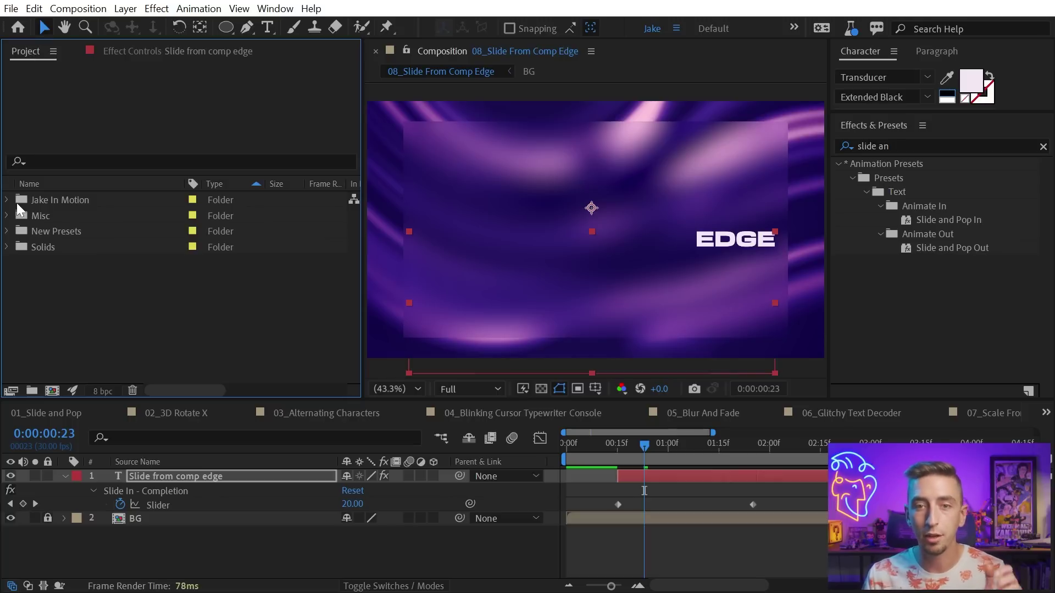
left_click(7, 232)
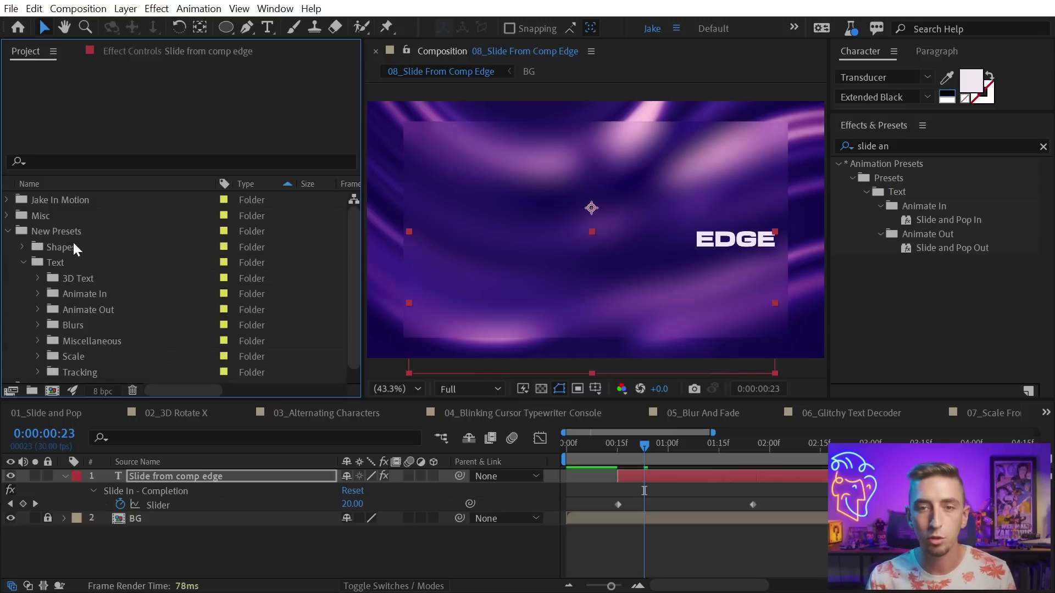
left_click(22, 262)
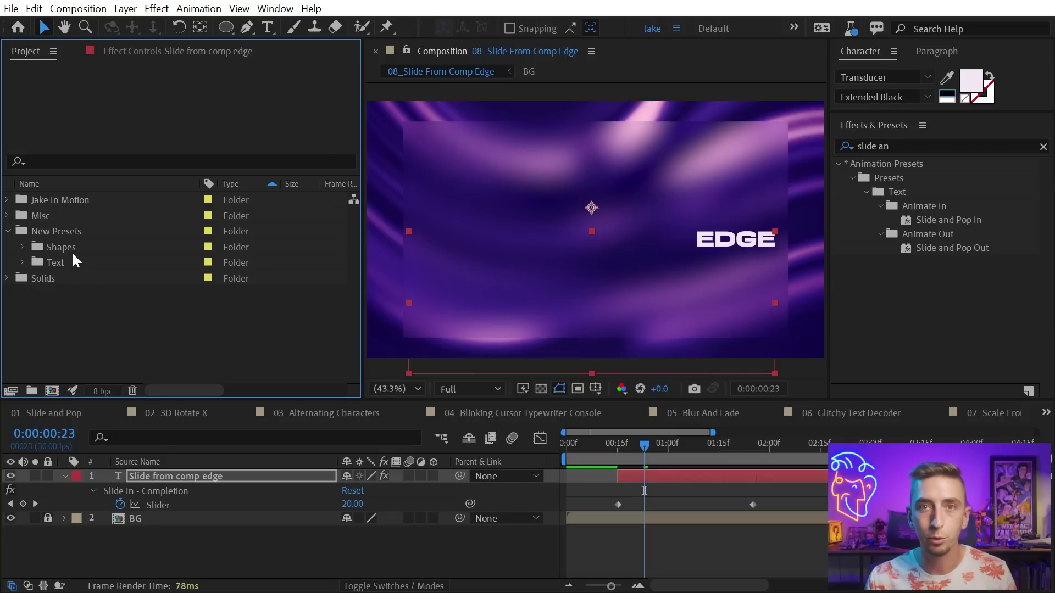
left_click(49, 263)
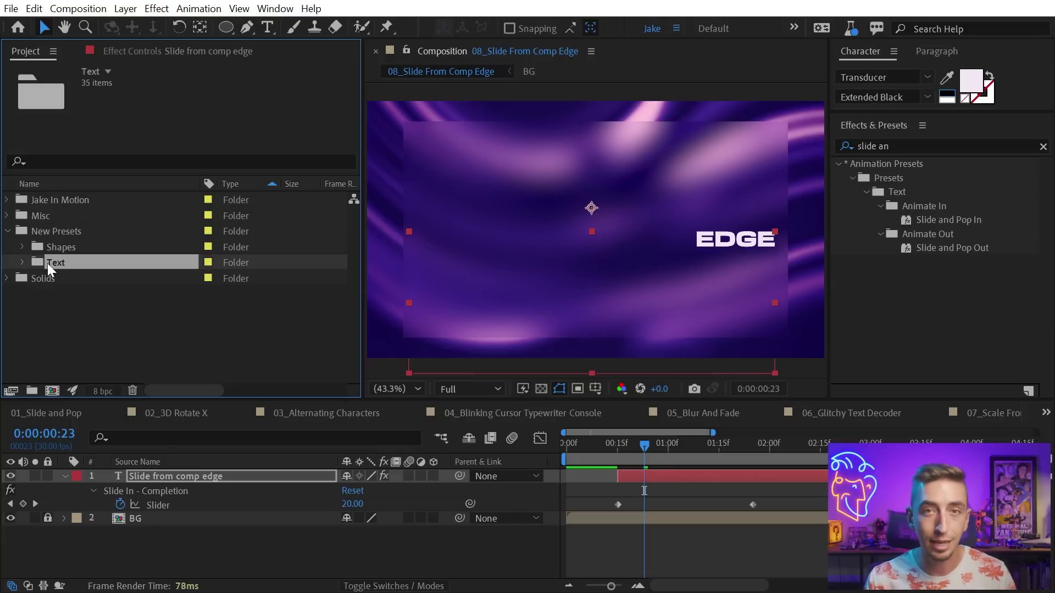
left_click(21, 246)
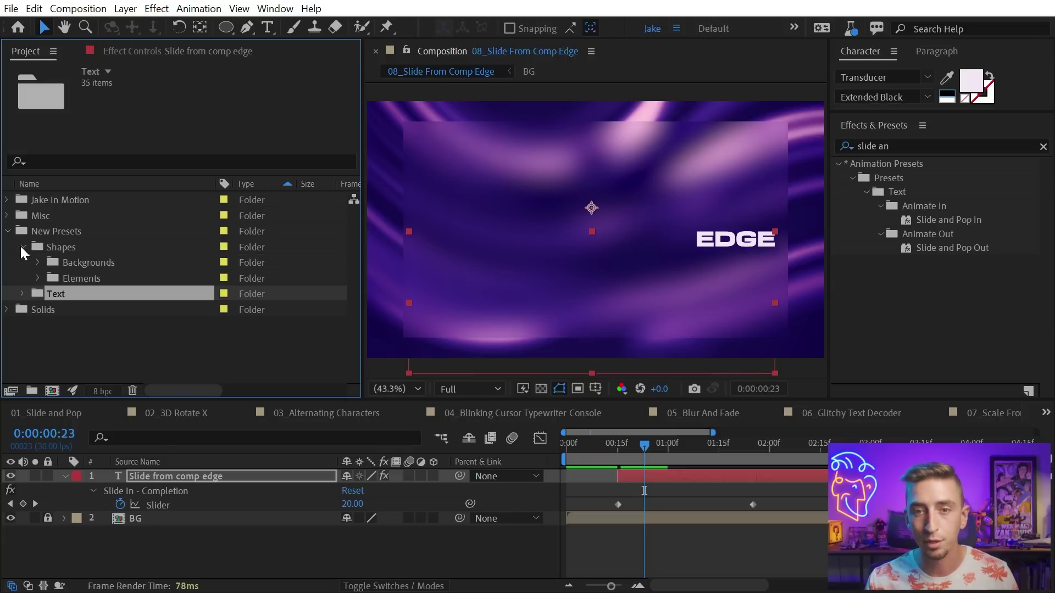
left_click(20, 245)
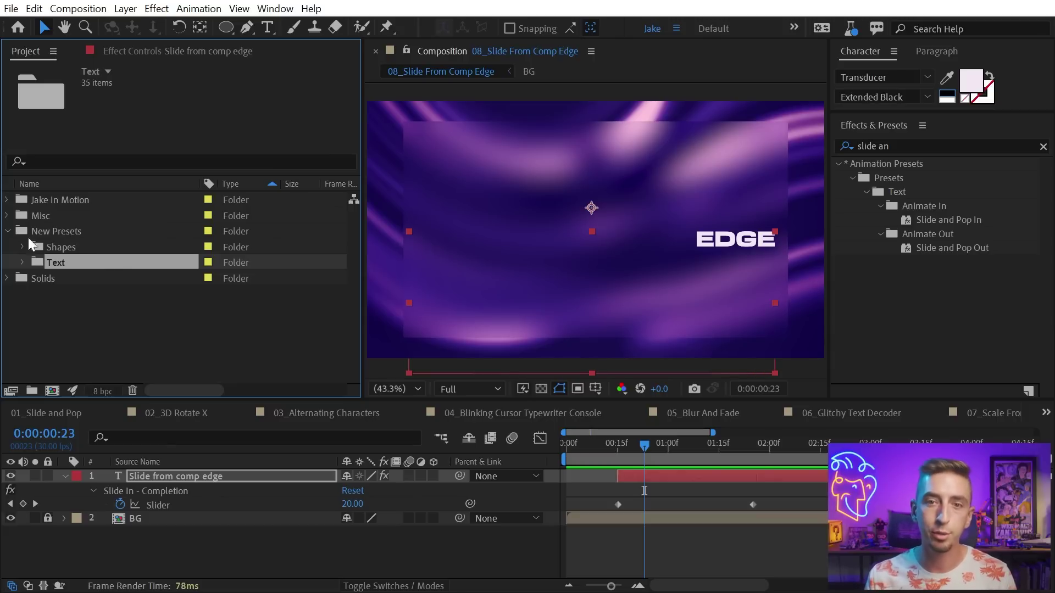
left_click(8, 199)
Open 09_ECAbrams, preview it, and check the clock's movement driver, keeping Hour
double_click(87, 343)
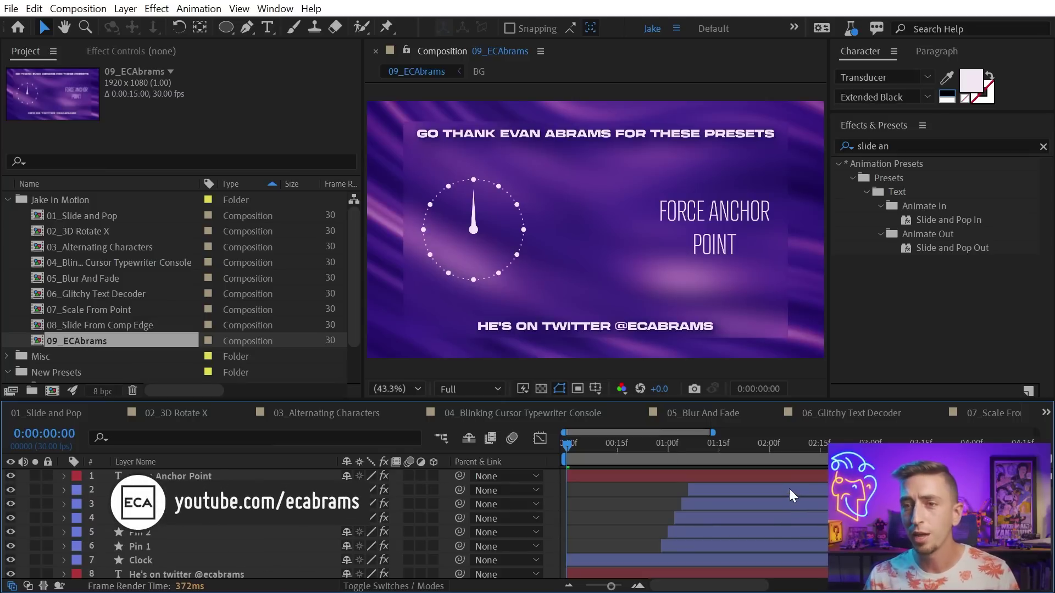
key("space")
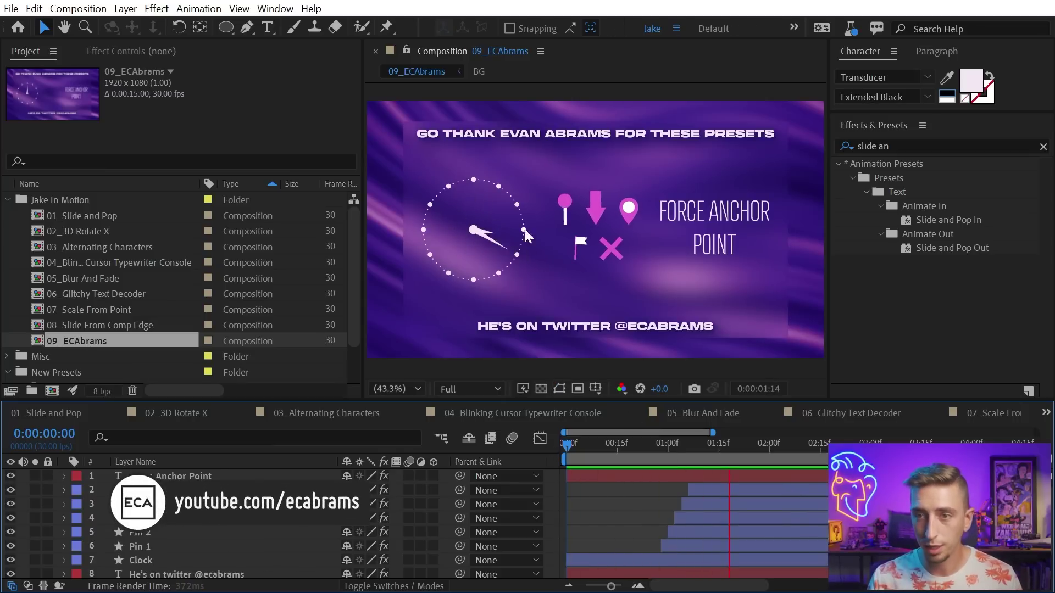
left_click(479, 227)
key("F3")
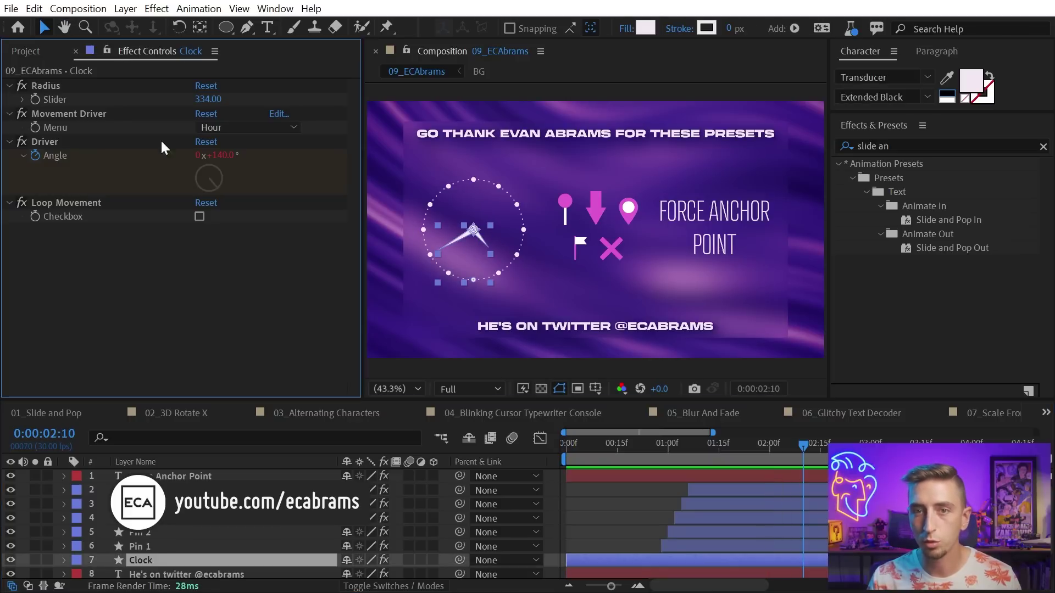
left_click(198, 127)
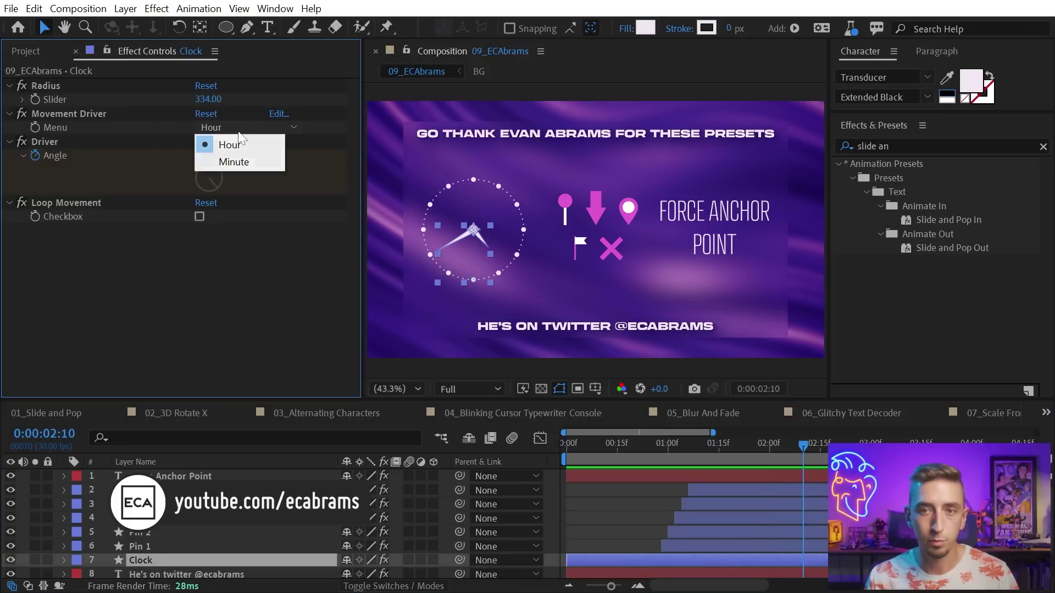
left_click(113, 127)
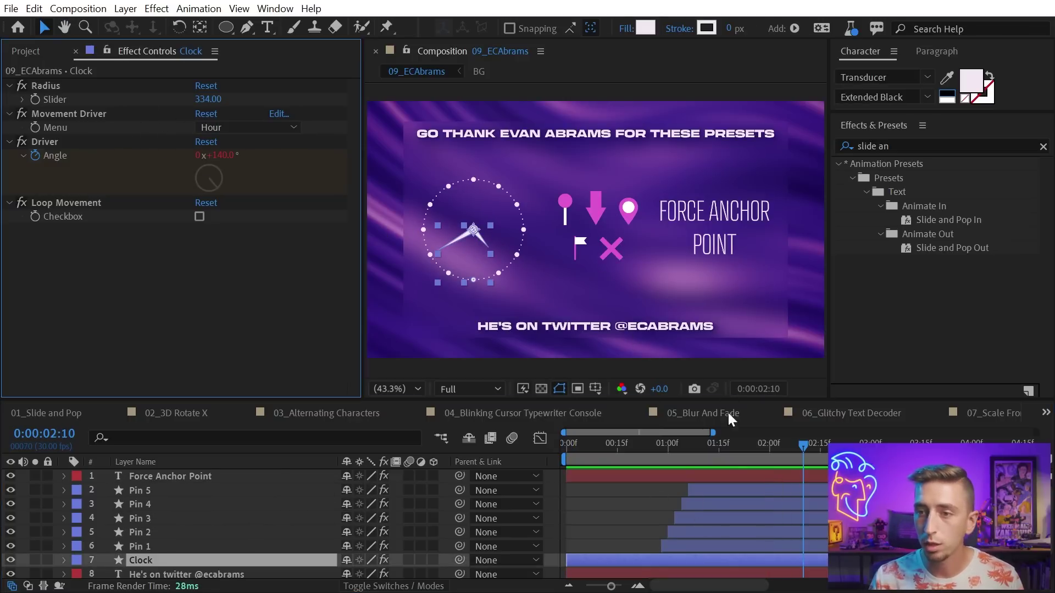
left_click(624, 448)
key("space")
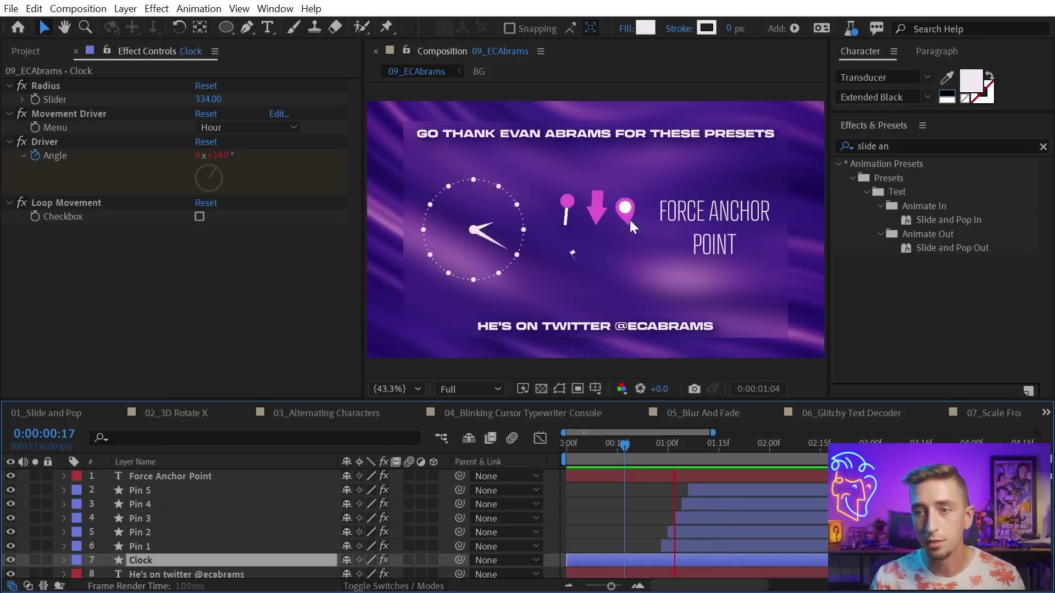
Check the pin's type, keeping X, replay the preview, and select the Force Anchor Point text layer
left_click(611, 247)
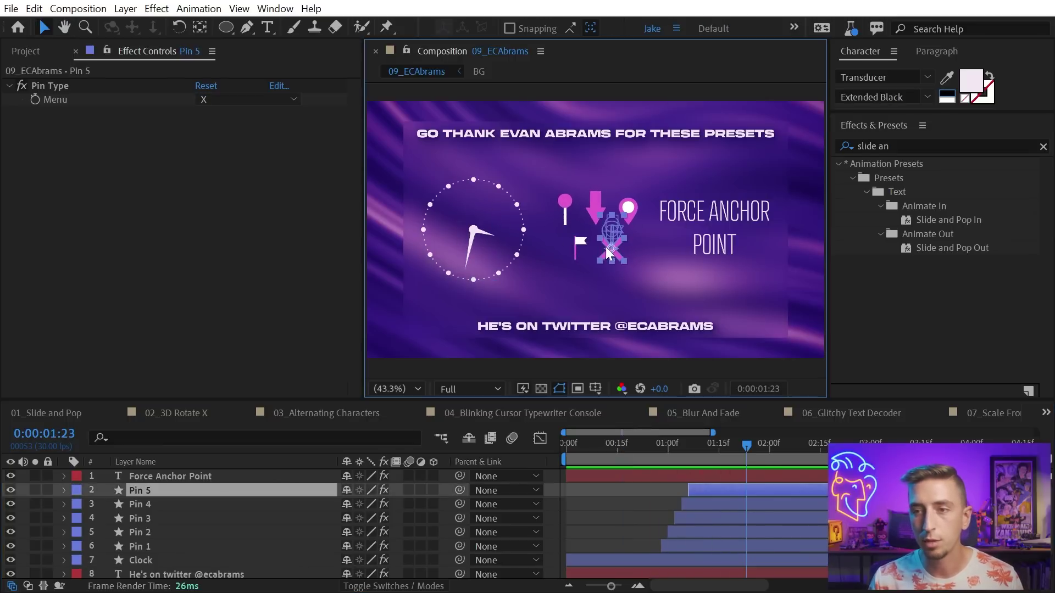
left_click(217, 99)
left_click(96, 204)
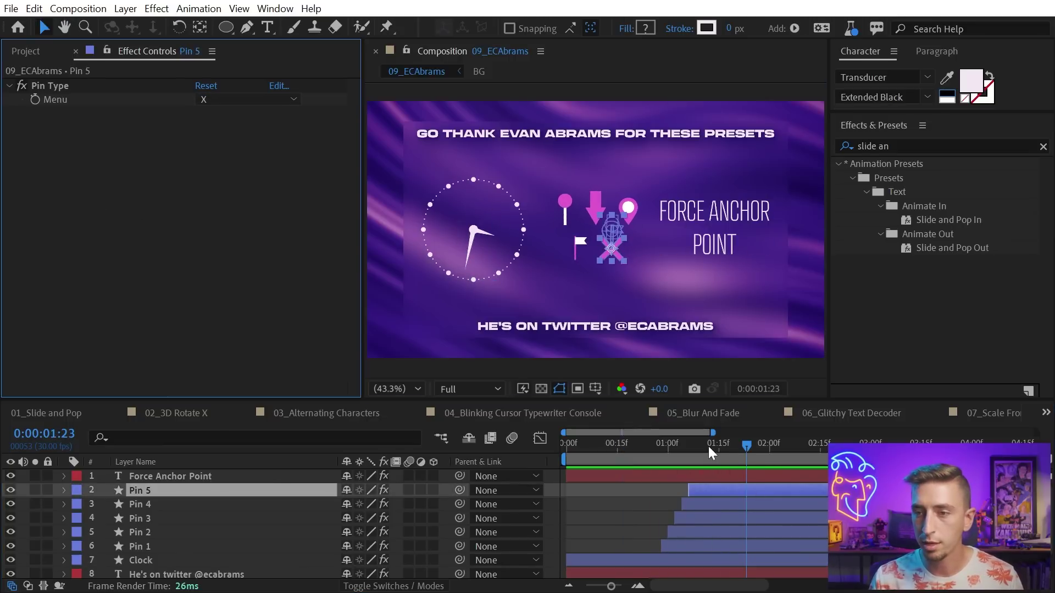
left_click(668, 447)
key("space")
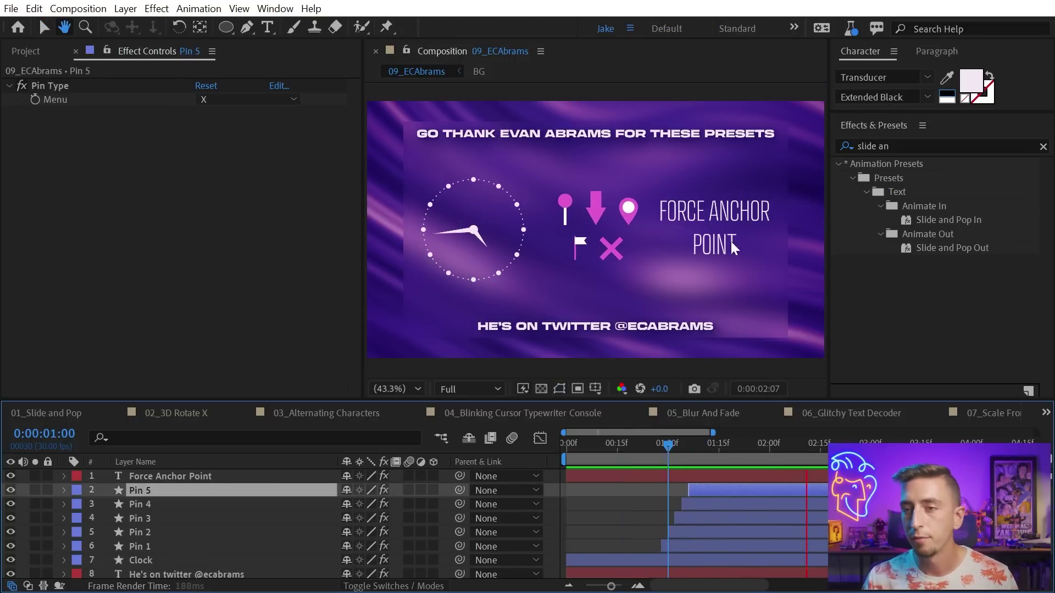
left_click(724, 247)
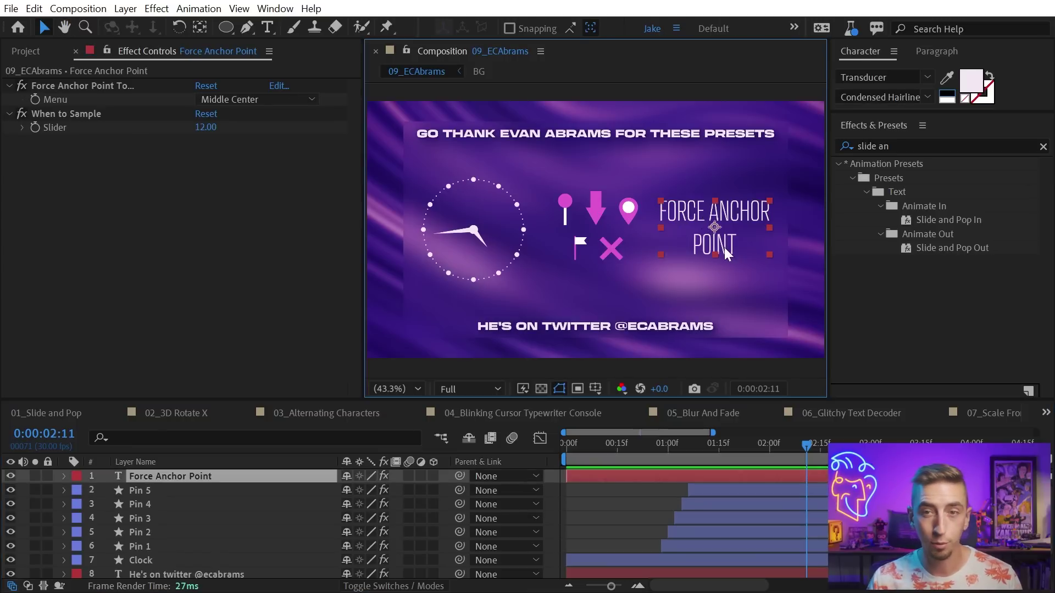
Set Force Anchor Point To Bottom Left, then change it to Top Center
left_click(238, 100)
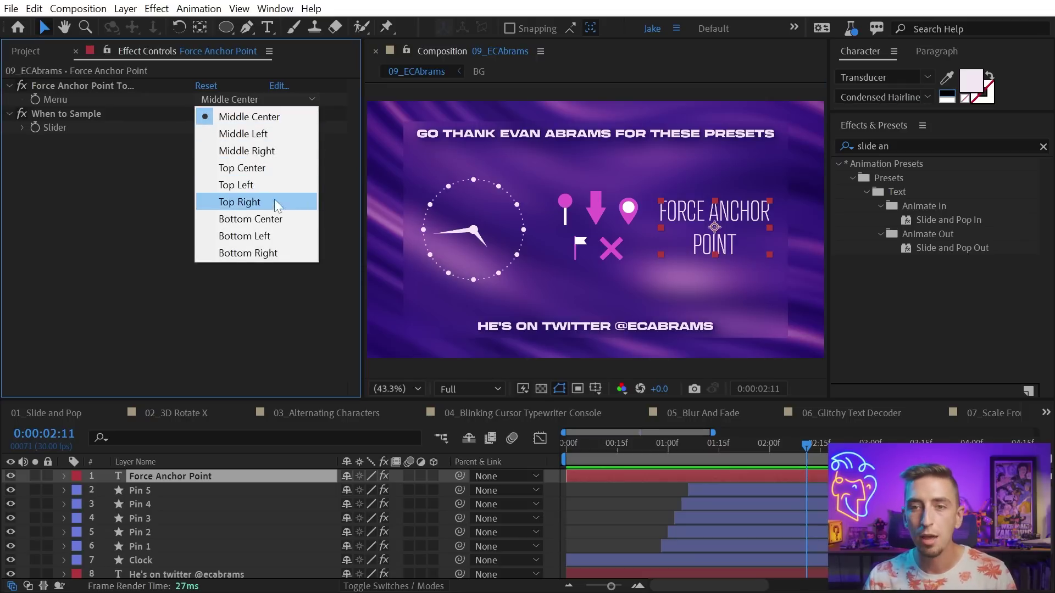
left_click(275, 236)
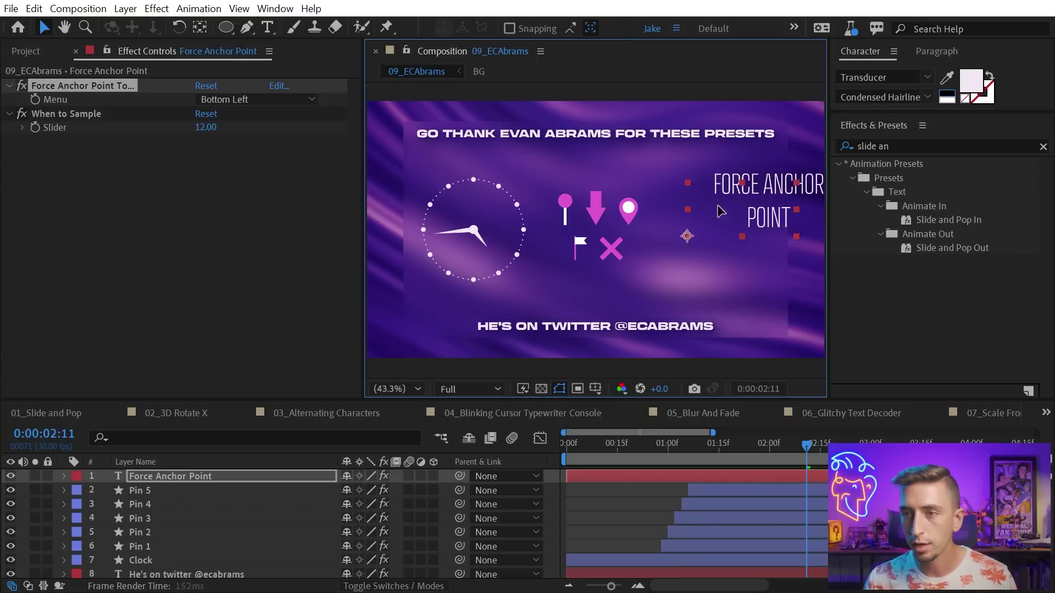
left_click(271, 101)
left_click(266, 169)
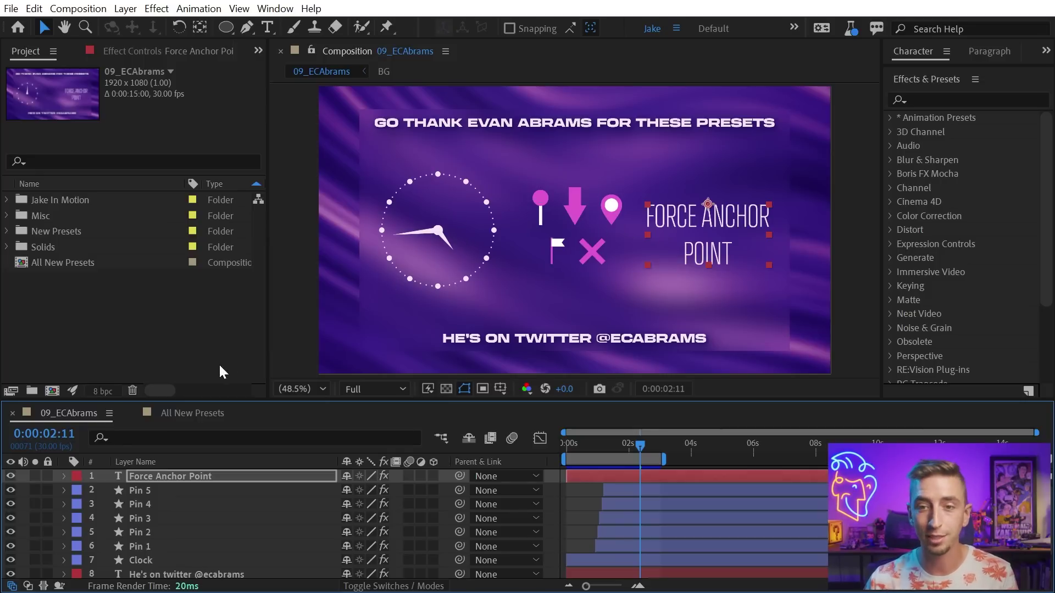
Go to frame 15 of All New Presets and expand New Presets > Shapes > Backgrounds
left_click(173, 413)
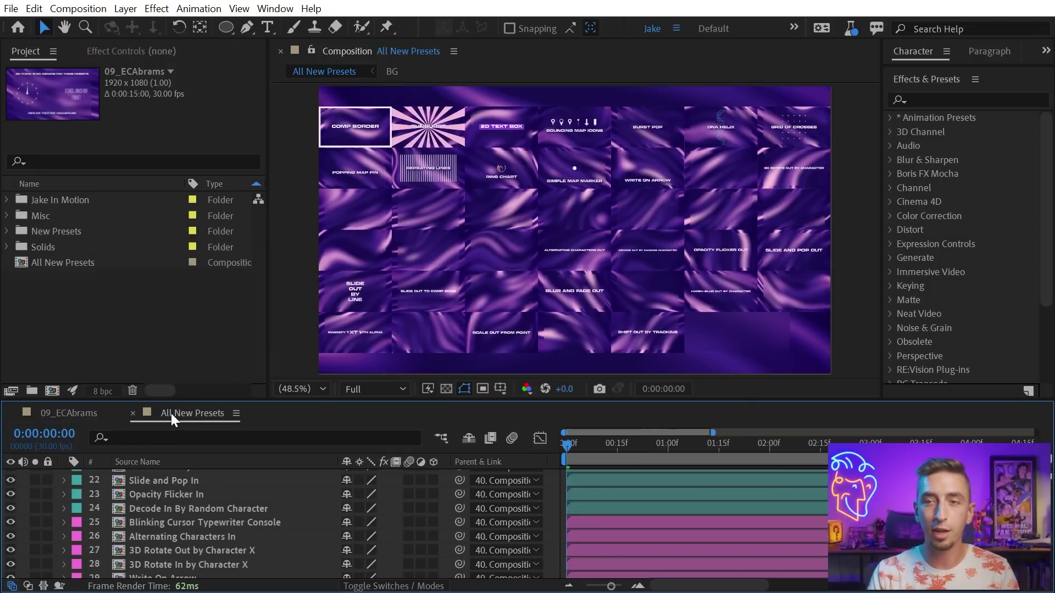
left_click(617, 446)
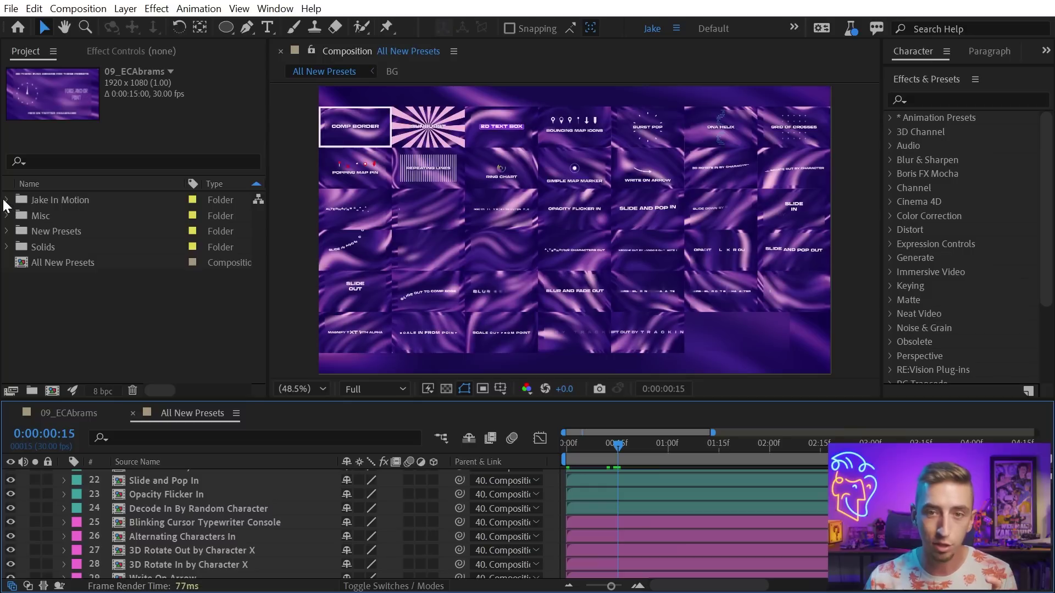
left_click(8, 232)
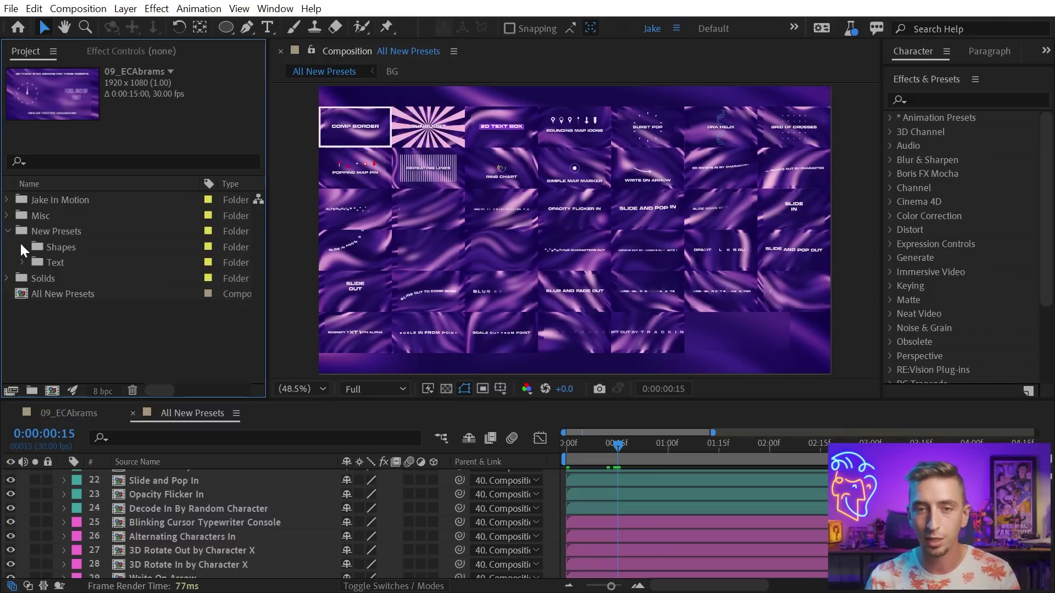
left_click(23, 248)
left_click(41, 263)
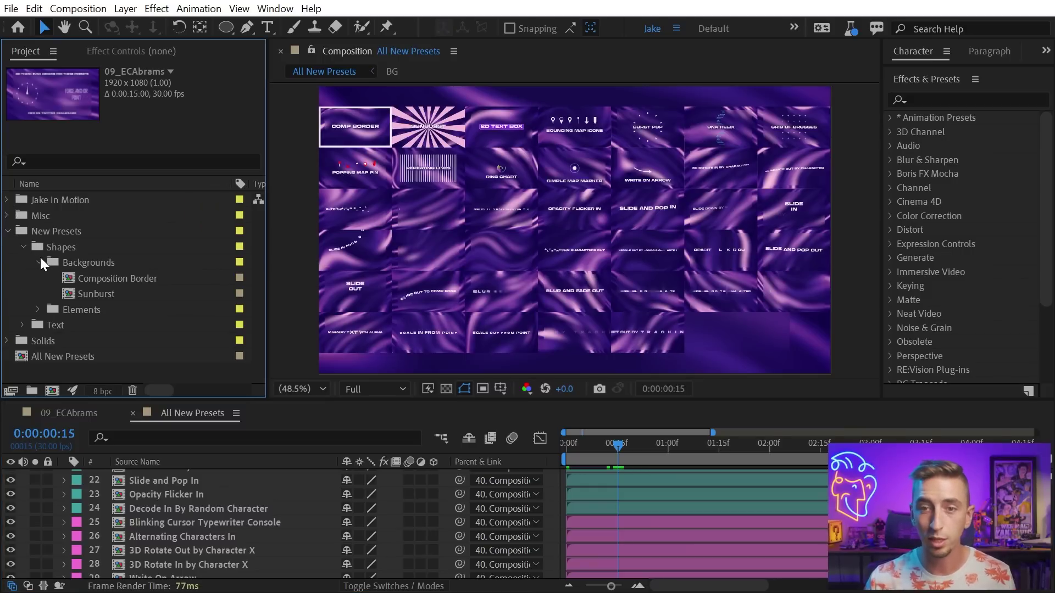
Open Composition Border, try a Border Width of 55, then expand the Elements presets folder
double_click(136, 285)
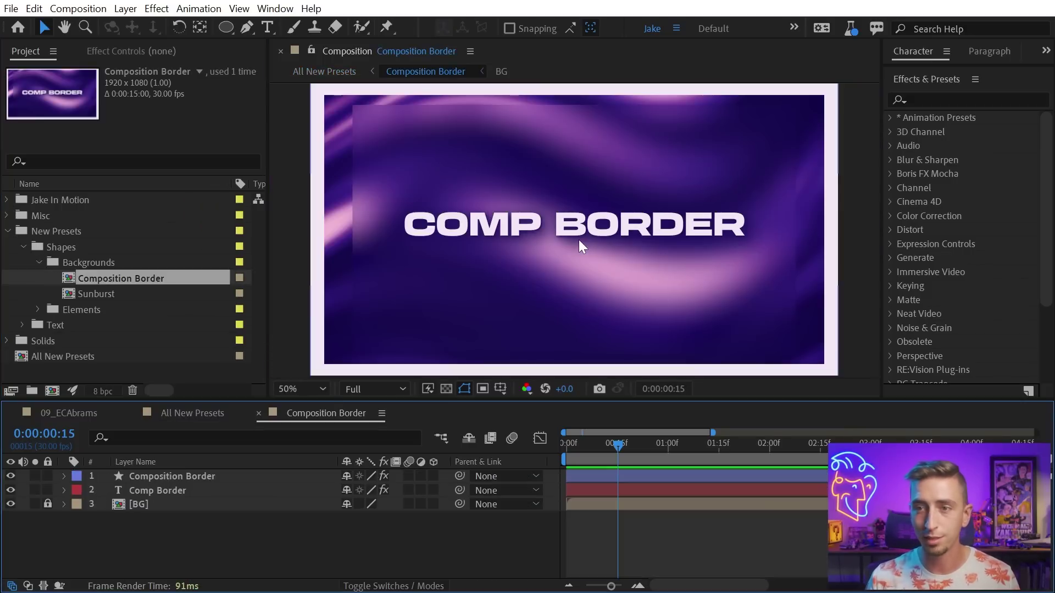
left_click(205, 478)
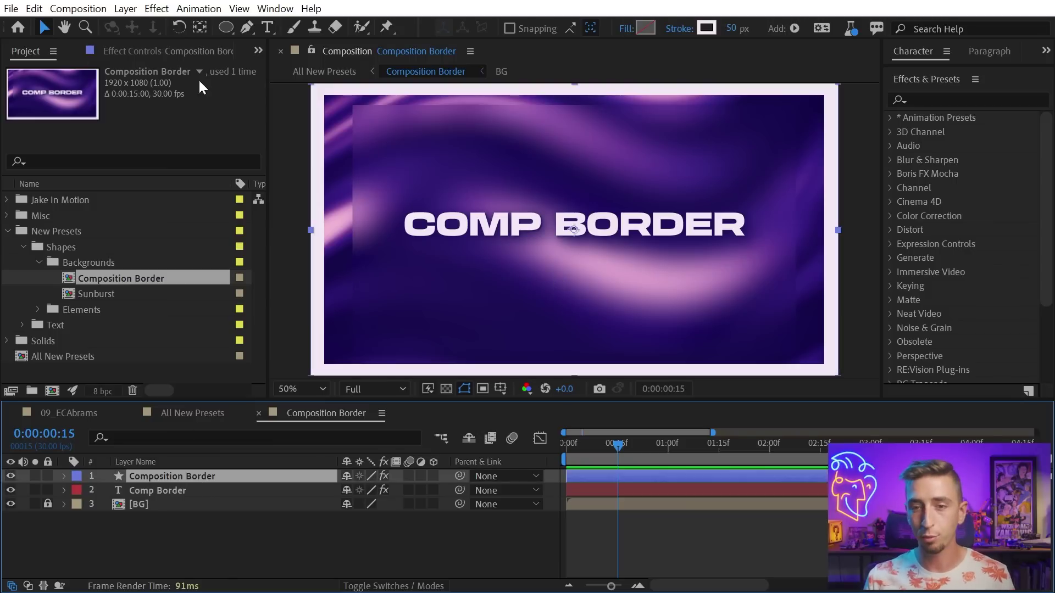
left_click(154, 55)
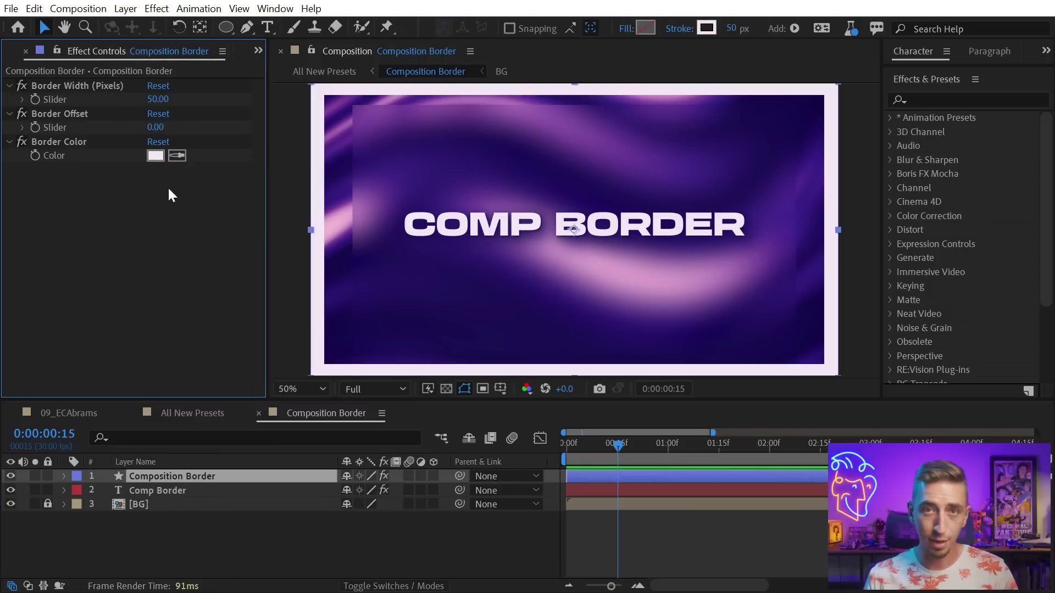
left_click_drag(158, 100, 184, 151)
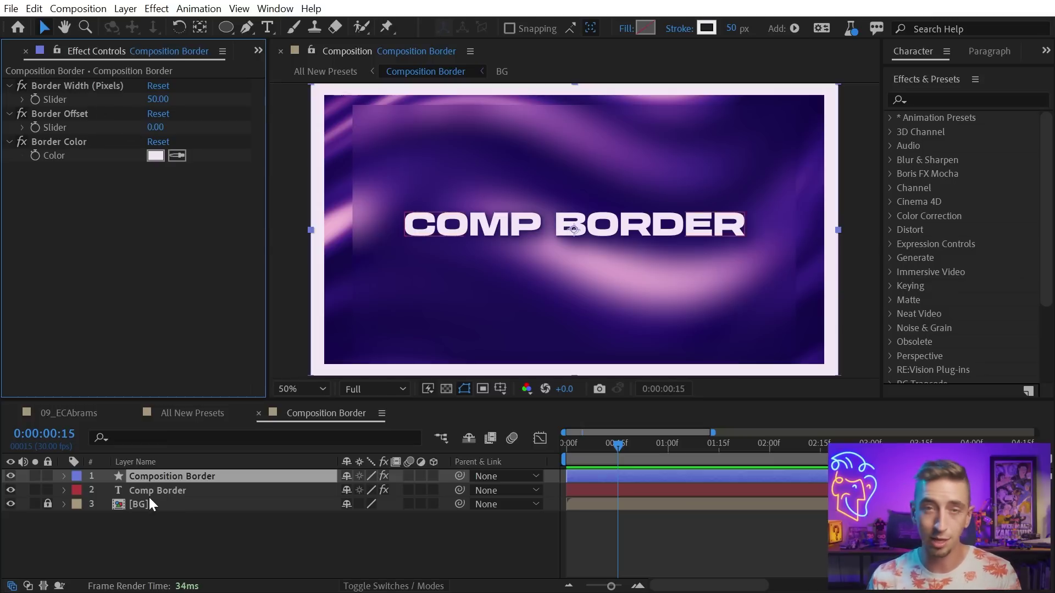
left_click(45, 48)
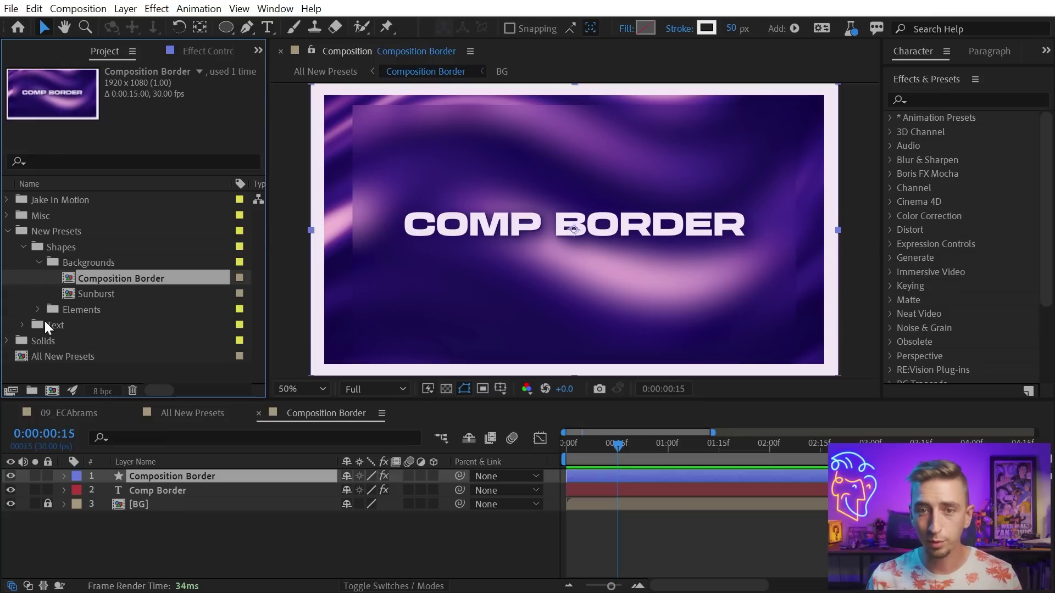
left_click(33, 310)
Open 2D Text Box and show the Box layer's effects, keeping 1. 2d Text Box as the measured layer
double_click(96, 230)
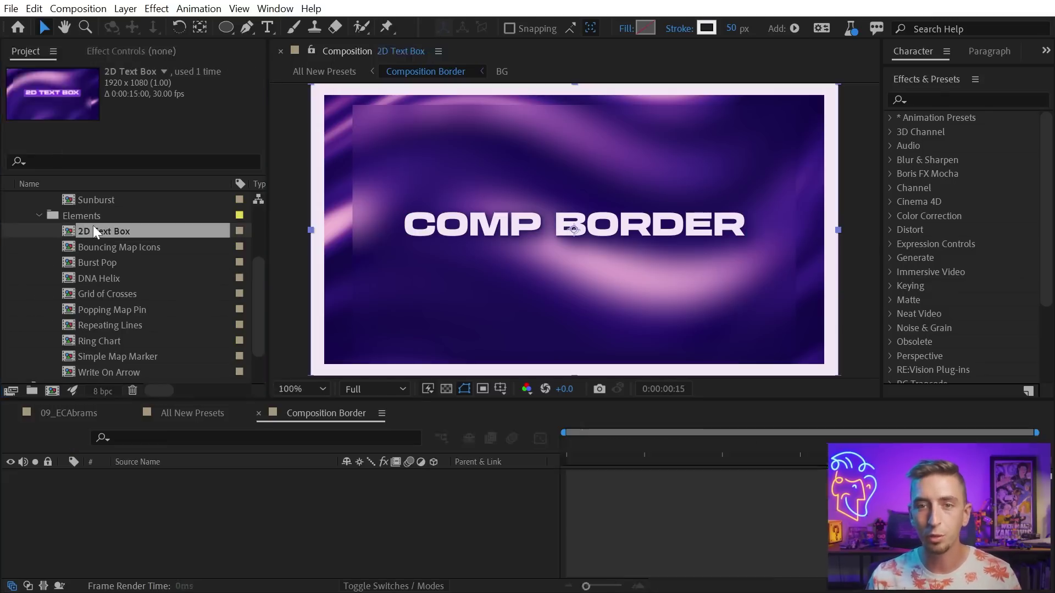
left_click(144, 490)
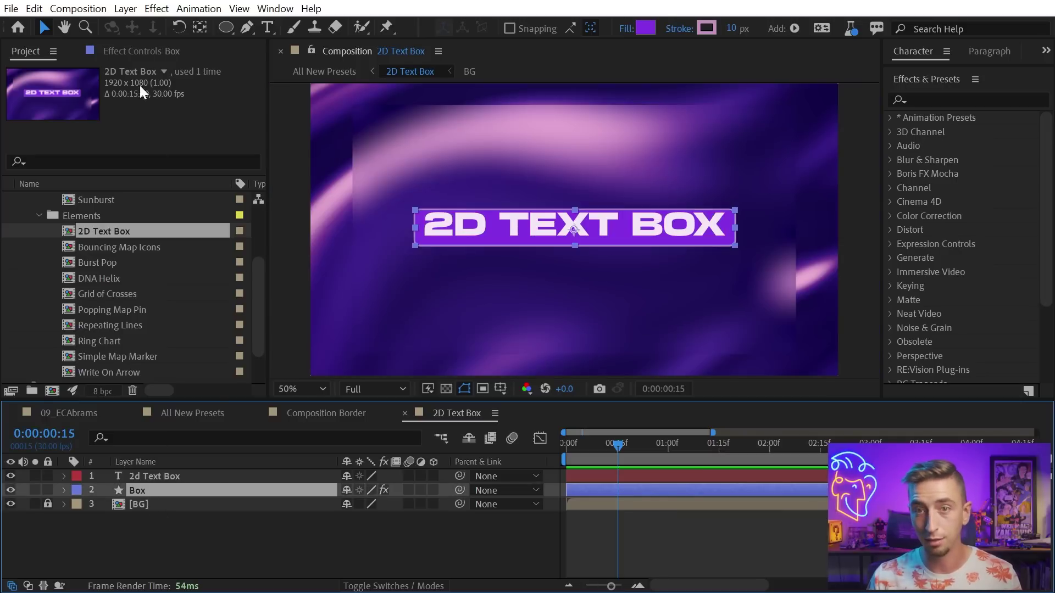
left_click(128, 55)
scroll(105, 207, "down", 5)
scroll(104, 207, "up", 5)
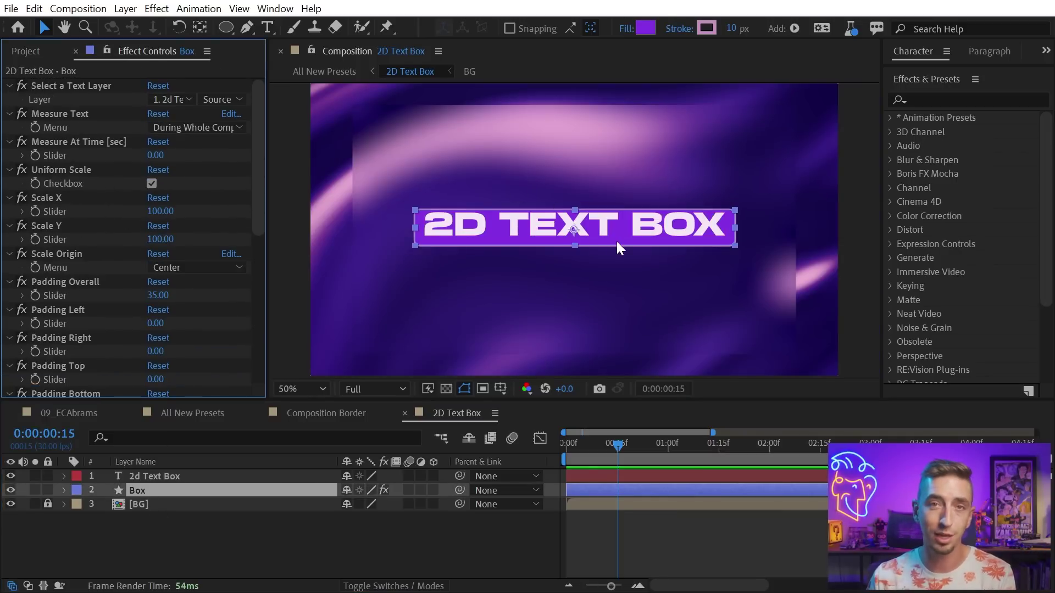
left_click(188, 100)
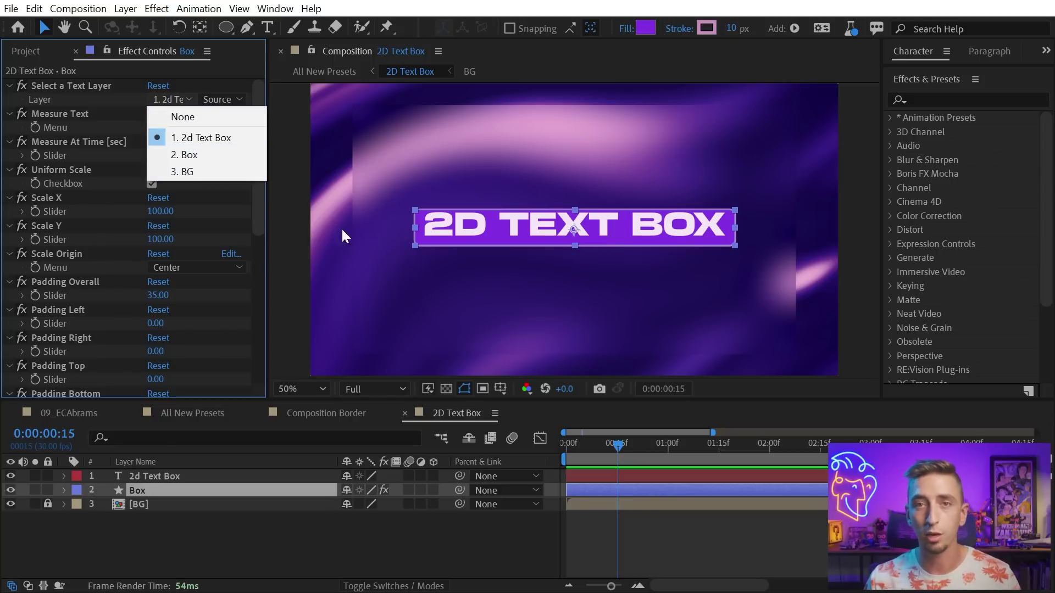
left_click(624, 530)
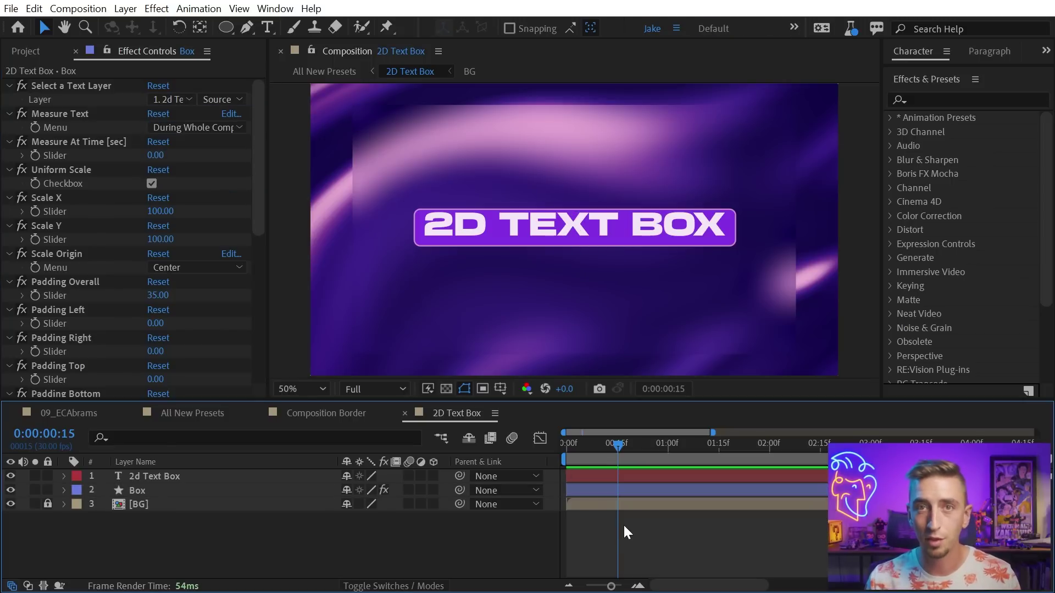